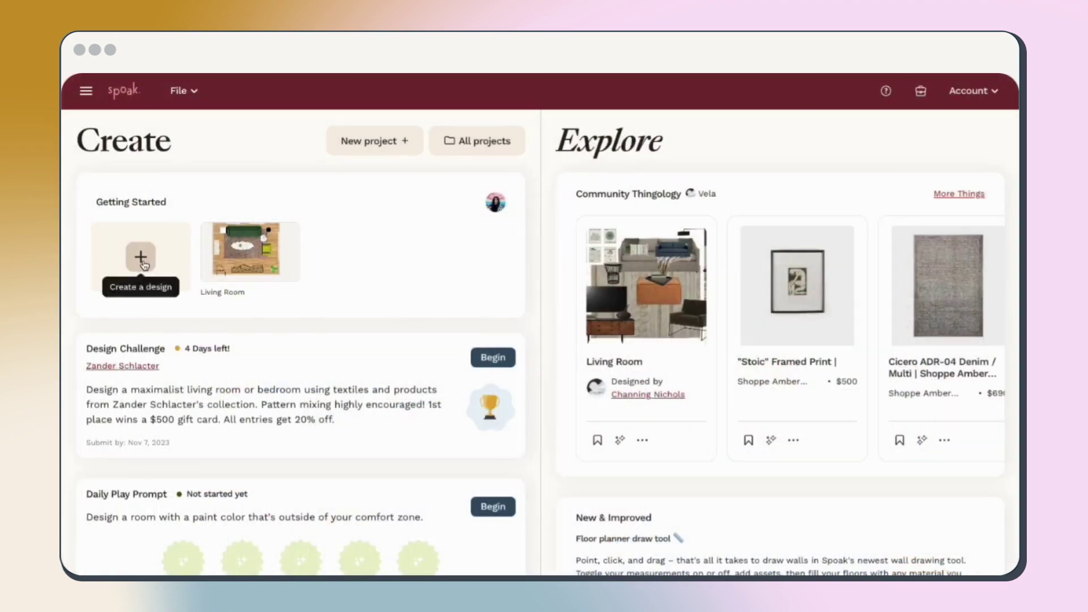
Start a new Room Vizi and browse the Teach me! and Fancy template options.
left_click(143, 262)
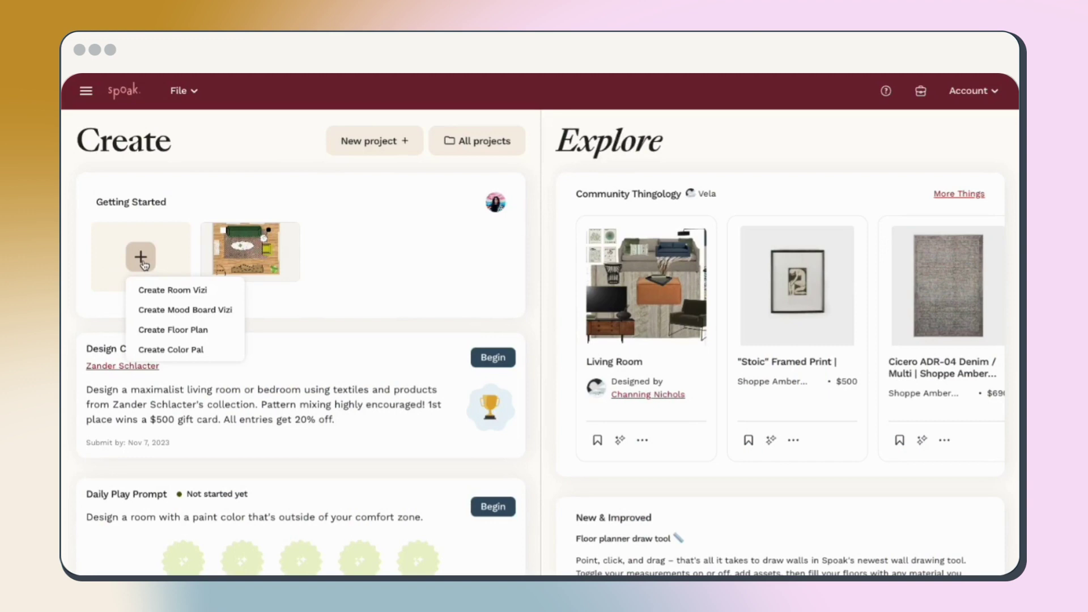
left_click(149, 288)
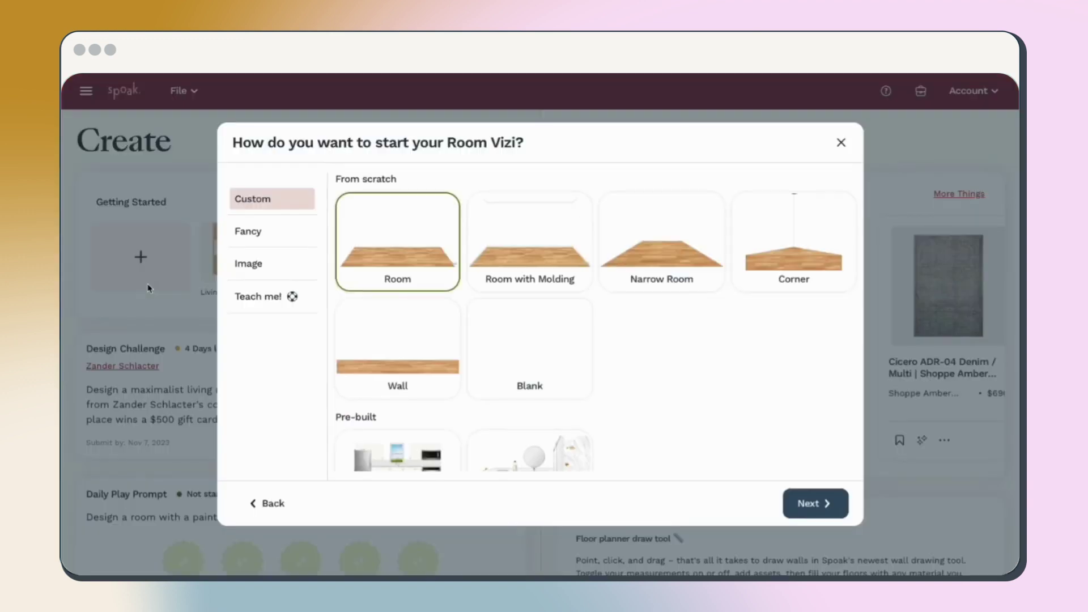
left_click(258, 299)
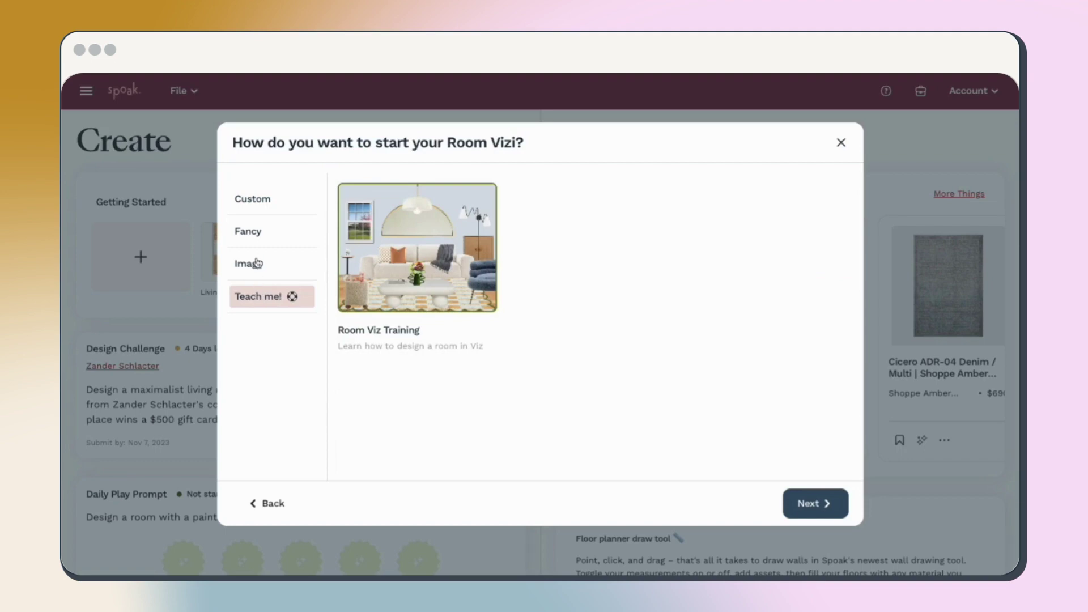
left_click(255, 232)
scroll(391, 261, "down", 8)
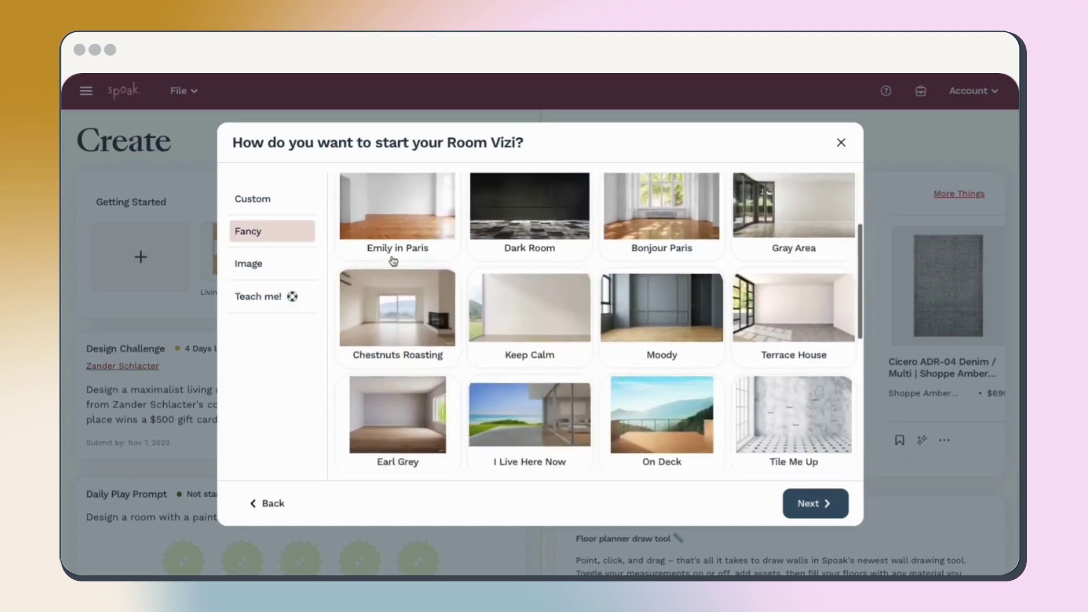
scroll(393, 260, "up", 8)
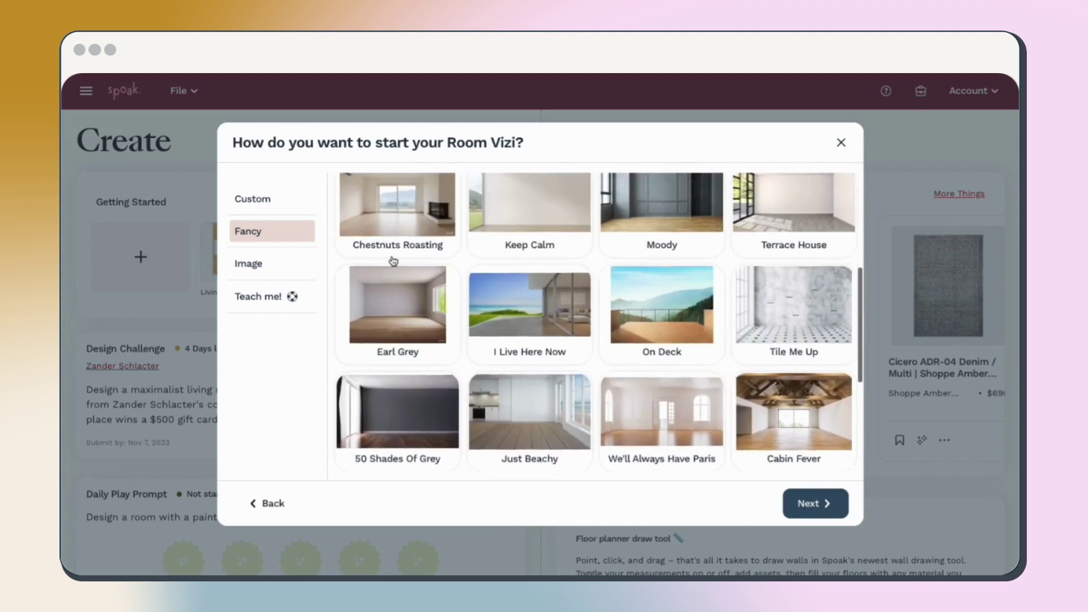
Check the Image option, then choose the plain Custom Room template.
left_click(252, 262)
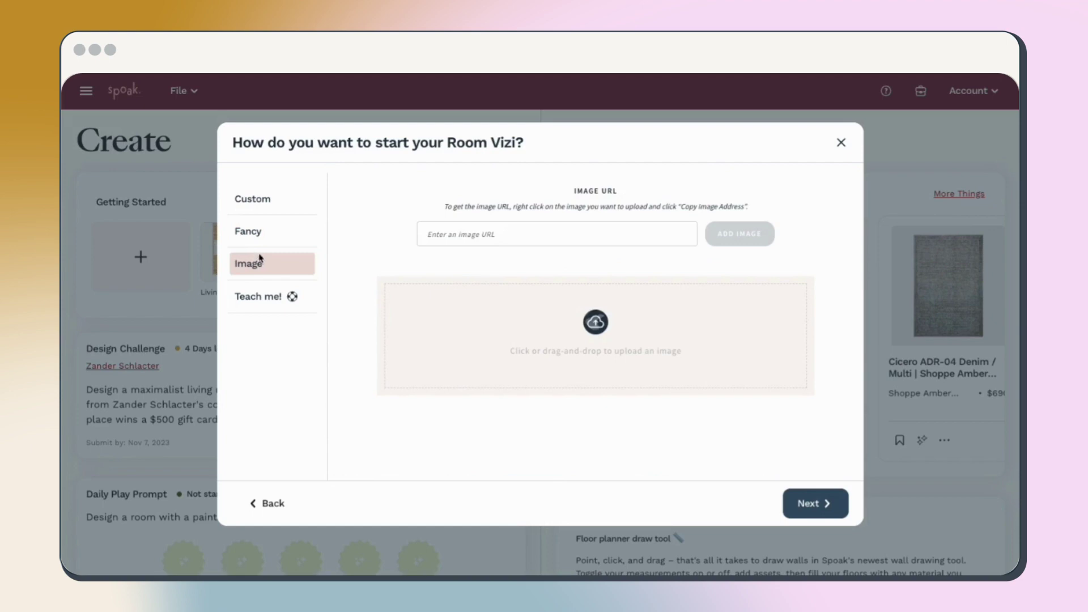
left_click(260, 199)
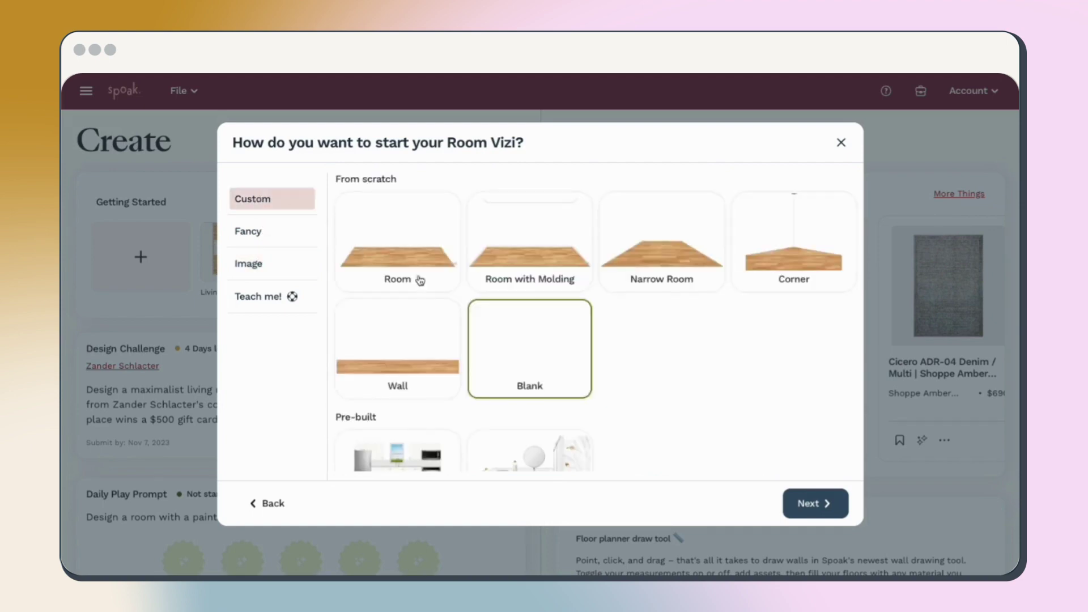
scroll(646, 355, "down", 1)
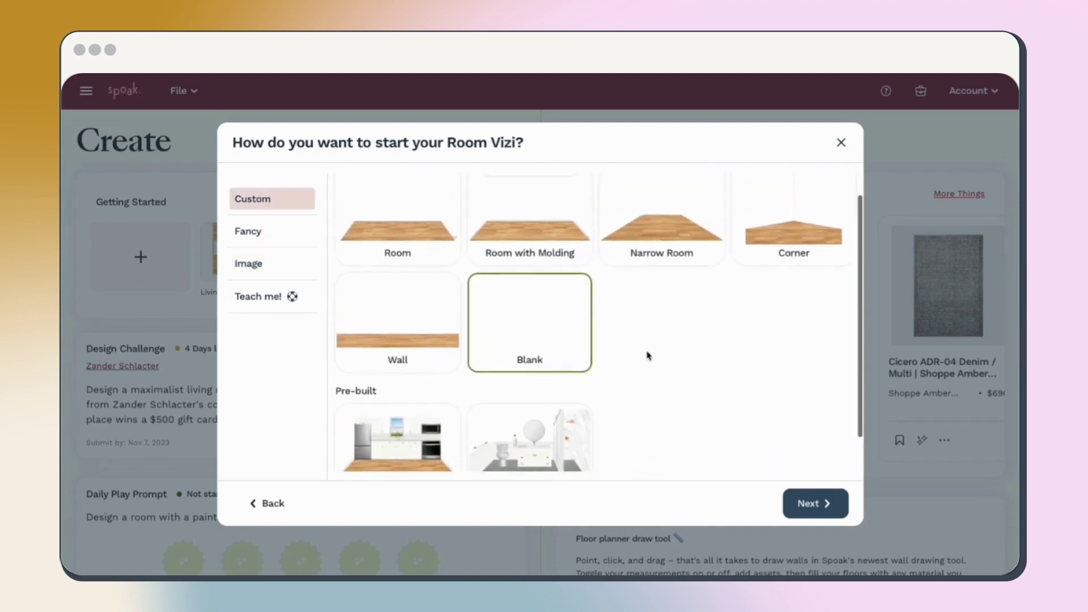
scroll(647, 355, "up", 1)
left_click(378, 238)
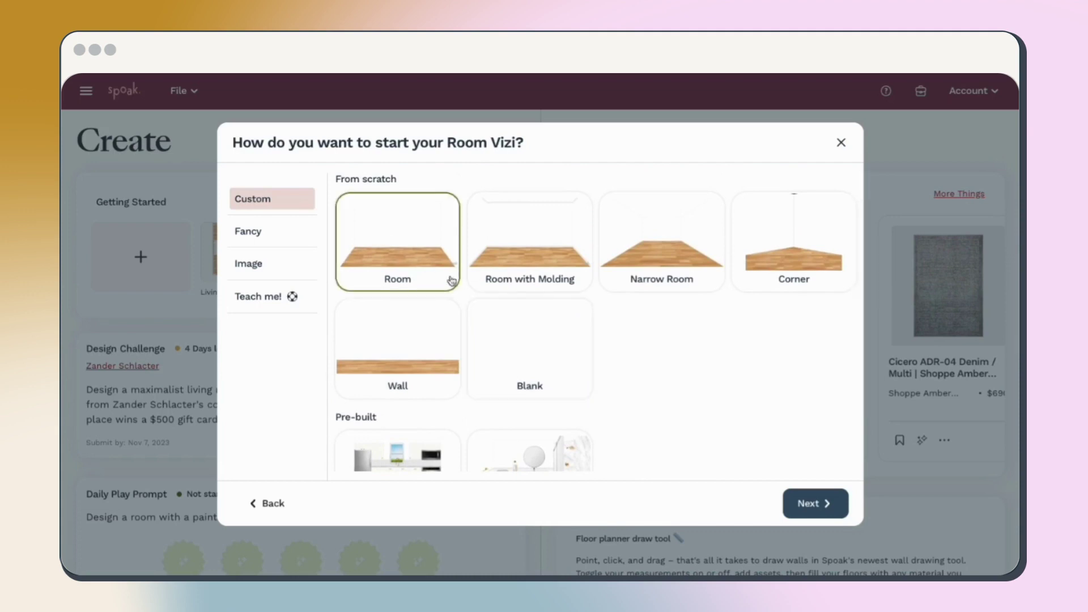
Create the room and trial a mauve custom colour on the center wall.
left_click(805, 506)
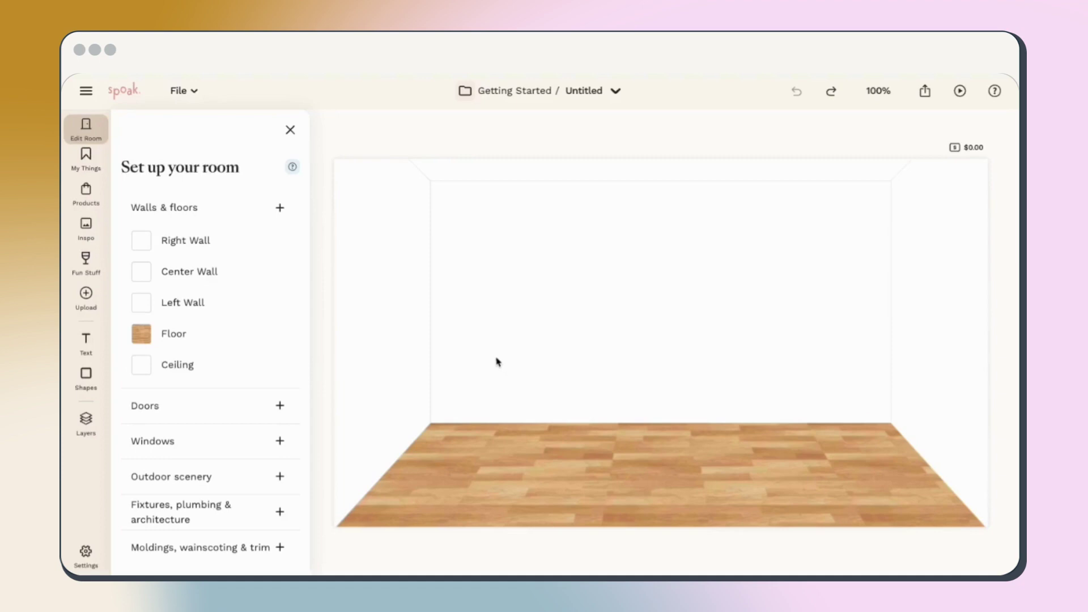
left_click(234, 285)
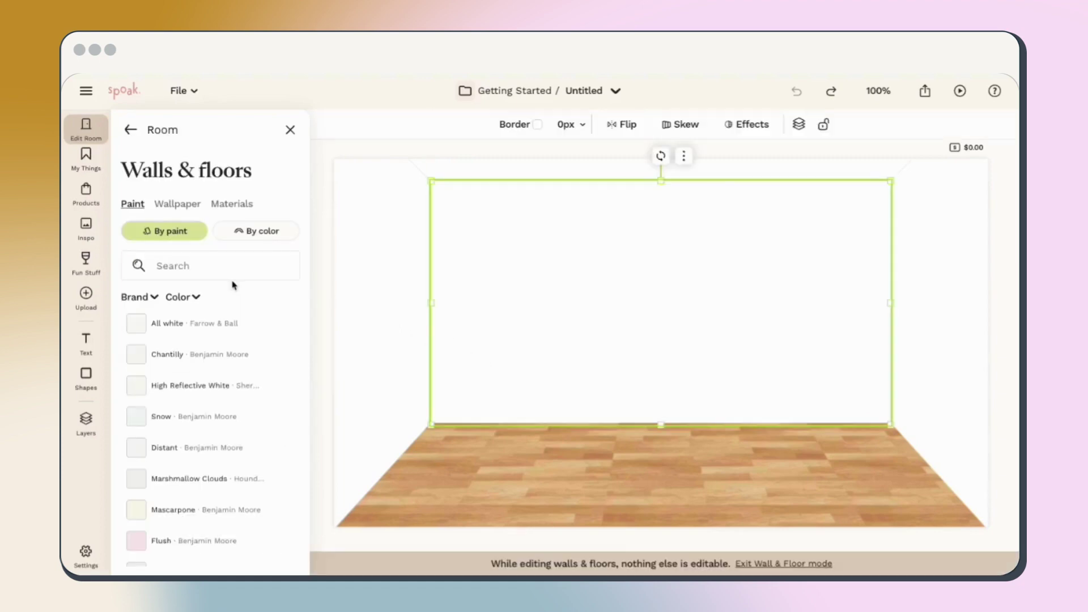
left_click(245, 239)
left_click(175, 300)
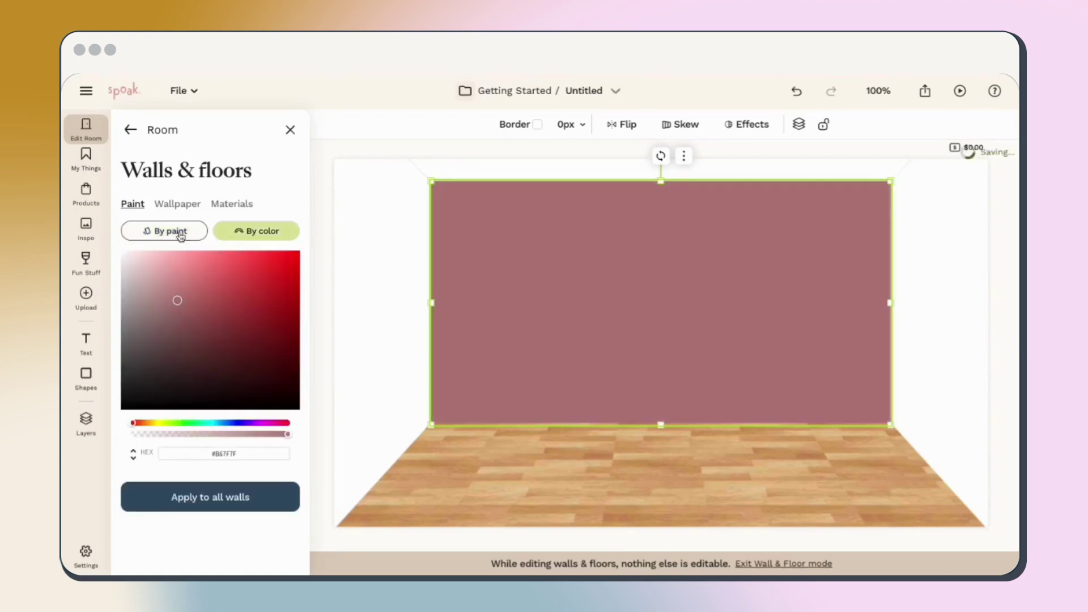
left_click(167, 230)
Paint the center wall Backdrop's Harajuku Morning and apply it to all walls.
left_click(150, 297)
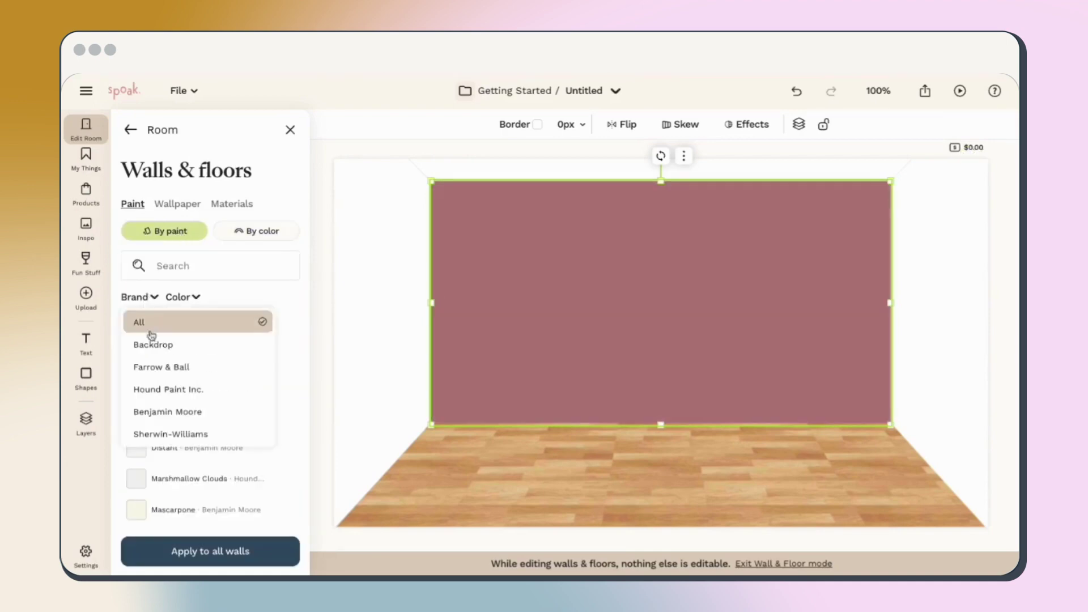
left_click(152, 341)
scroll(155, 348, "down", 1)
scroll(156, 349, "down", 2)
scroll(157, 354, "up", 3)
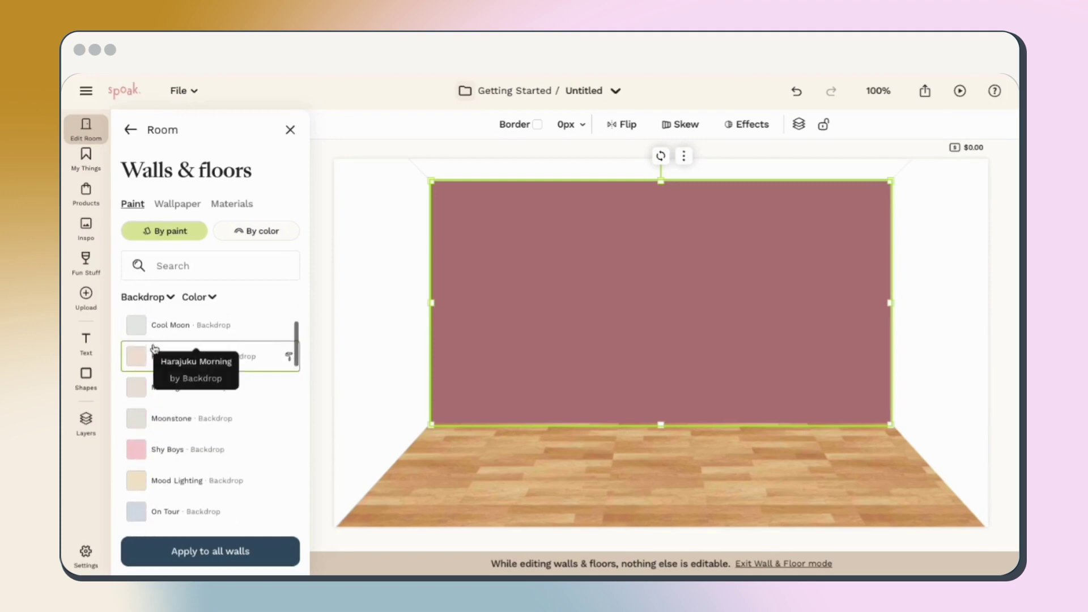
left_click(158, 356)
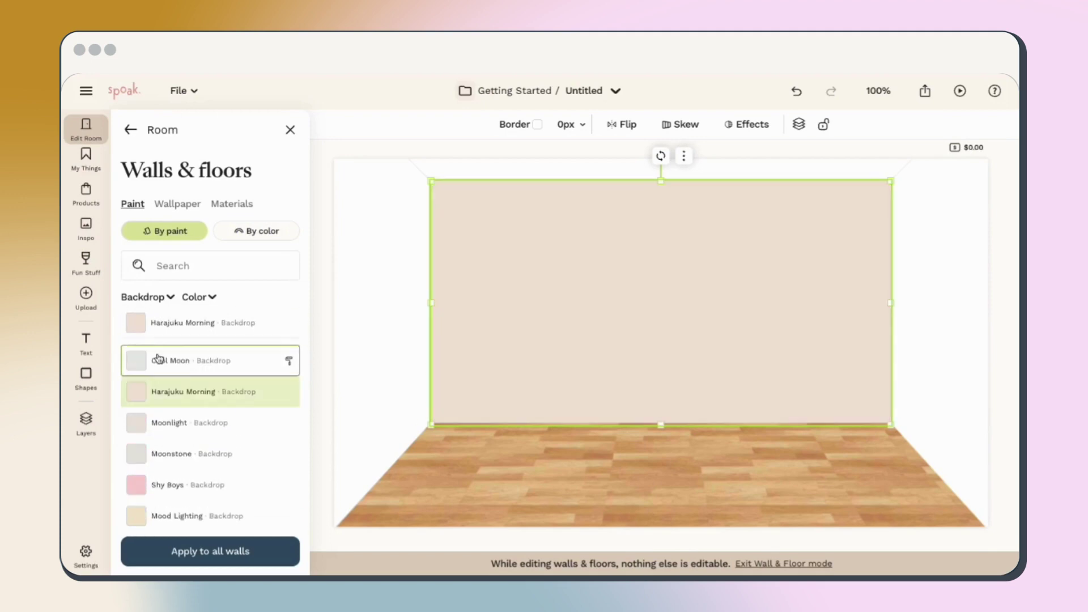
left_click(202, 552)
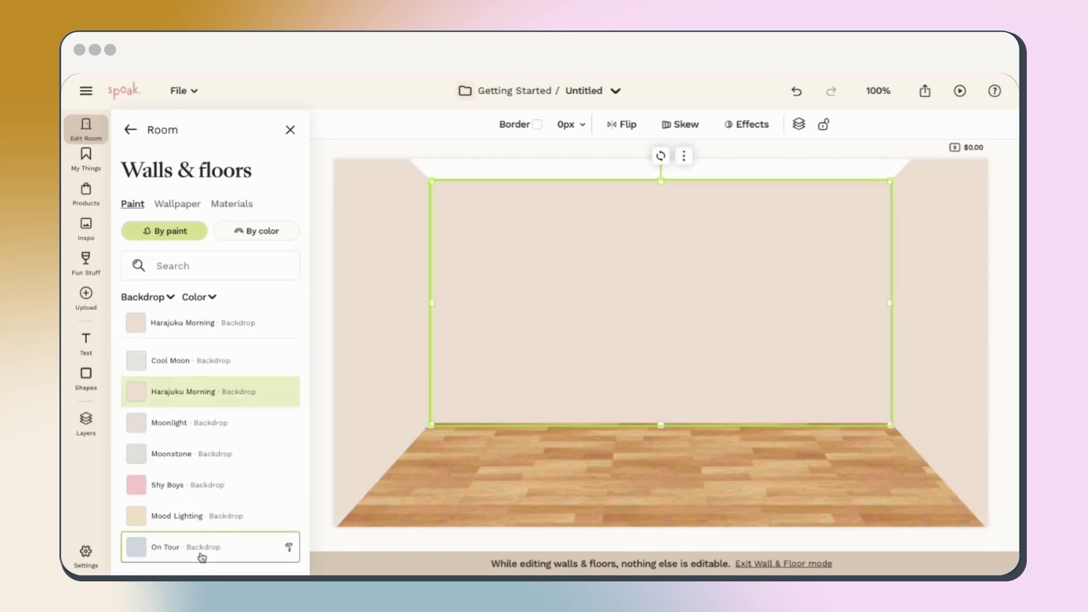
Start a ceiling wallpaper image upload and copy the pink Semi pattern's image address.
left_click(130, 136)
left_click(175, 370)
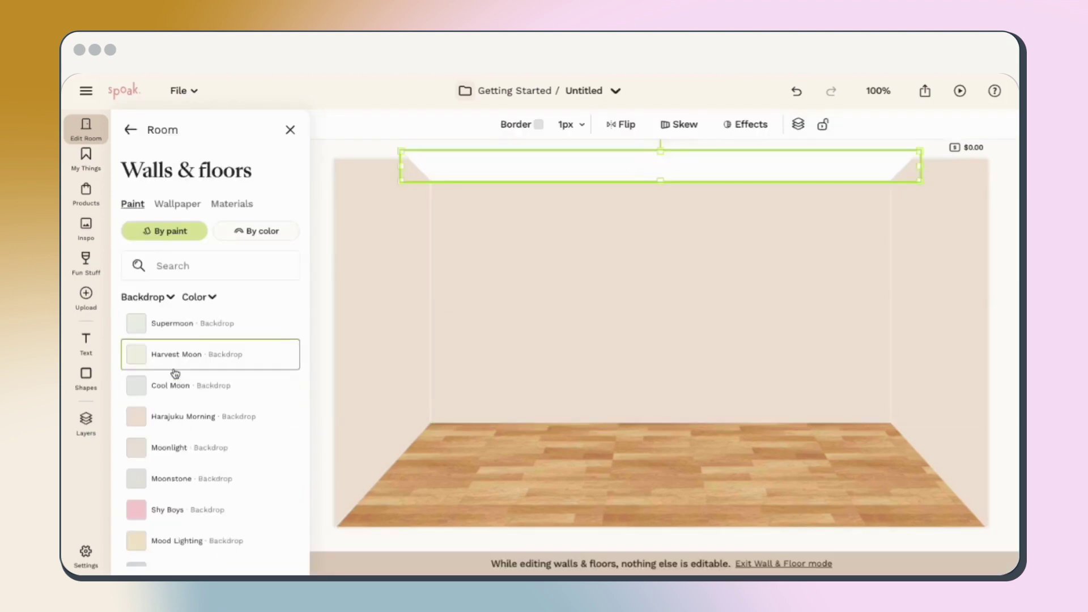
left_click(187, 207)
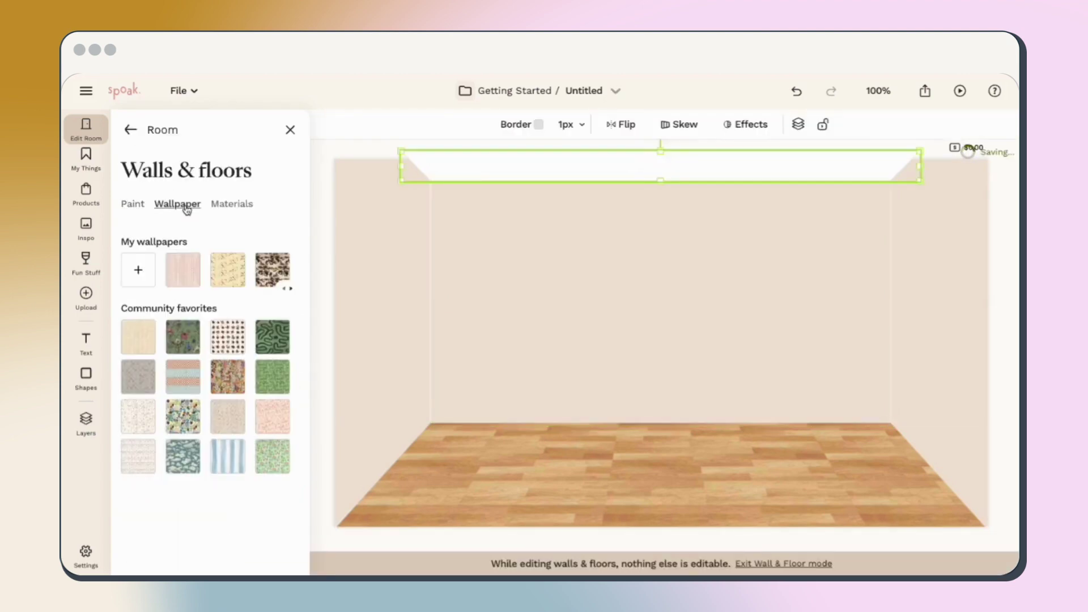
left_click(139, 271)
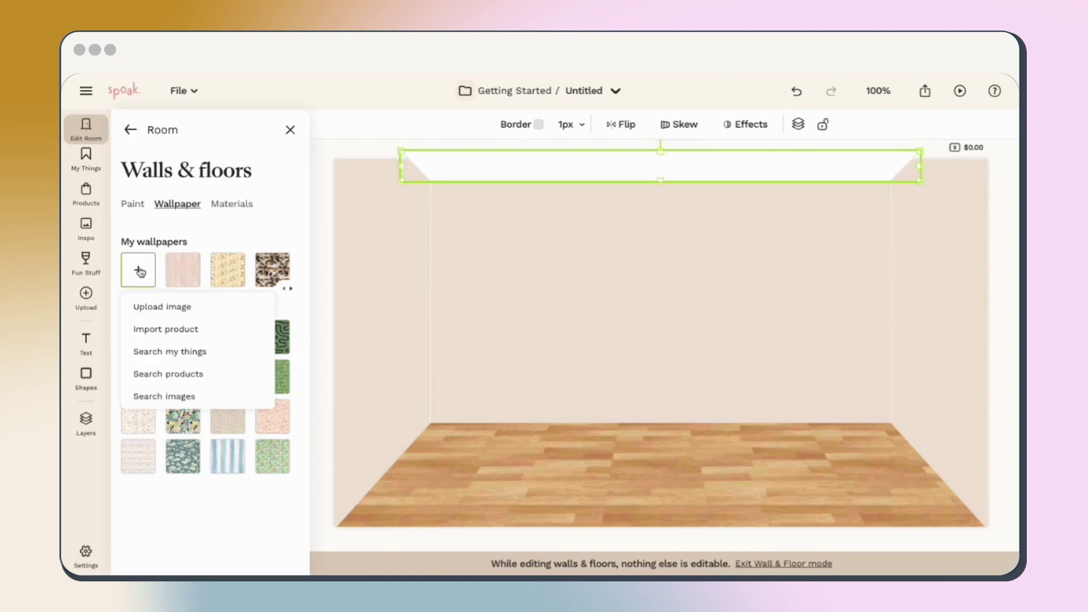
left_click(157, 308)
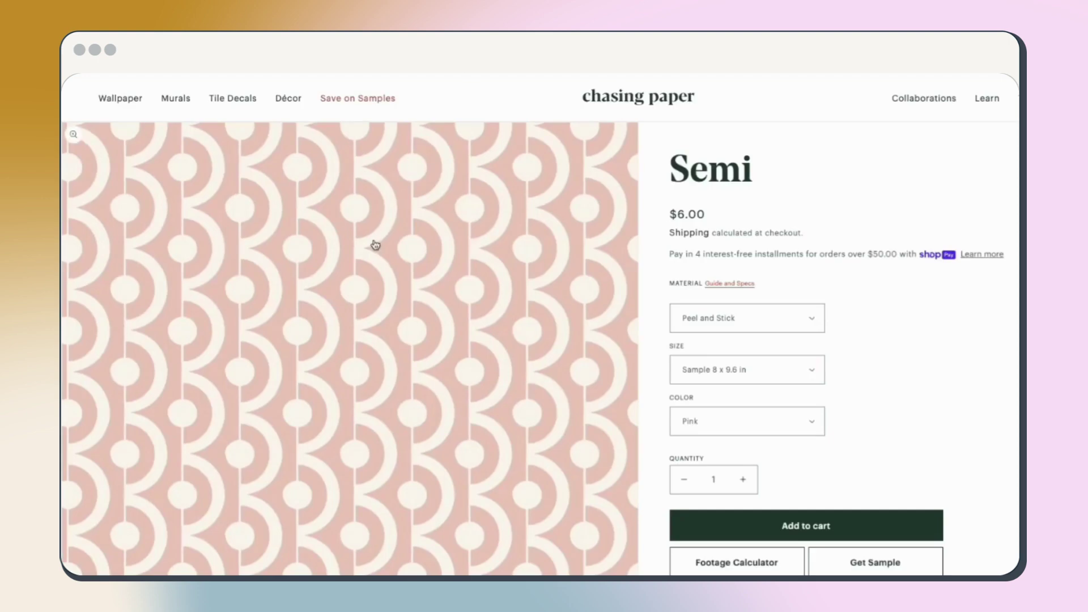
right_click(374, 246)
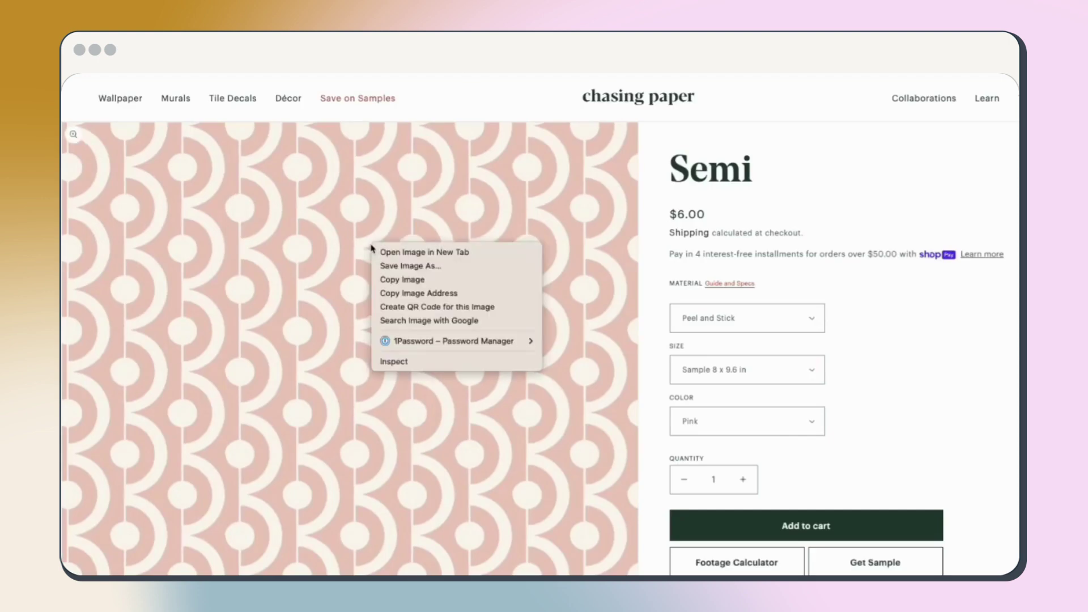
left_click(398, 294)
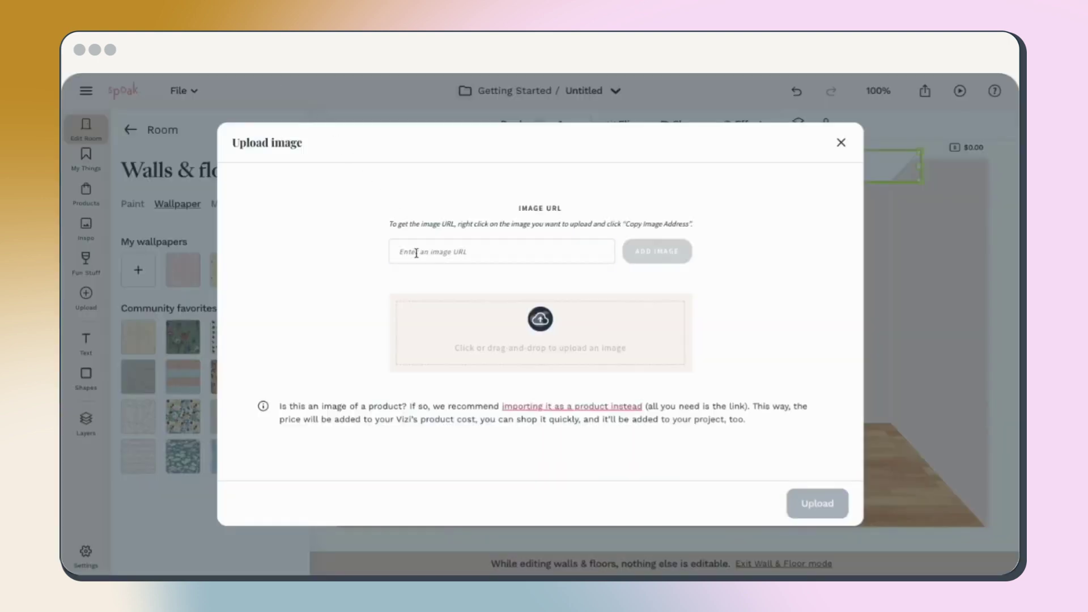
Upload the pasted image URL as the ceiling wallpaper and decrease its pattern size.
left_click(417, 253)
key("ctrl+v")
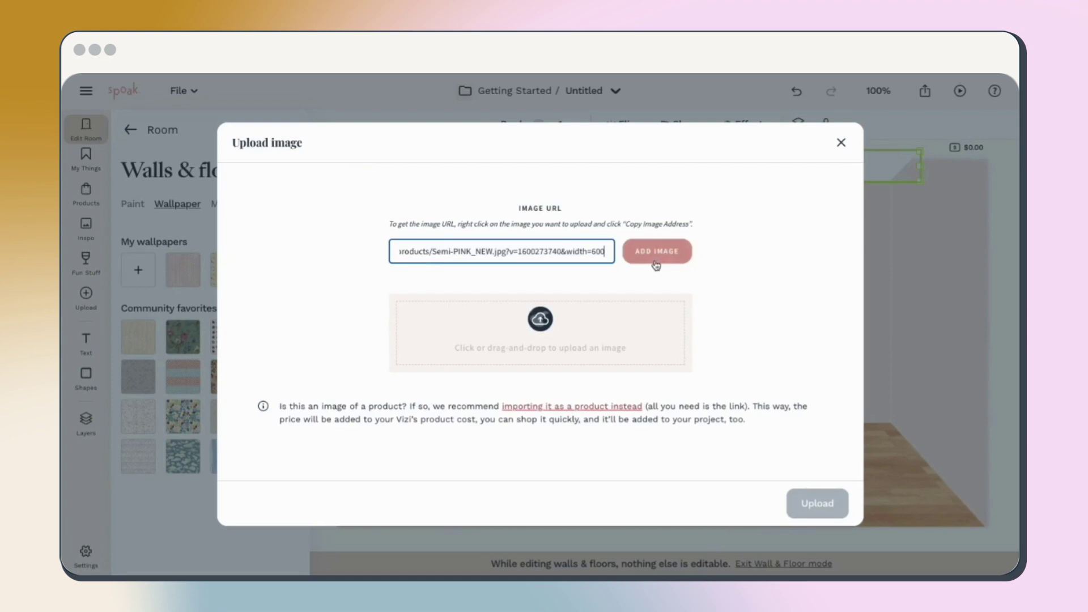
left_click(656, 253)
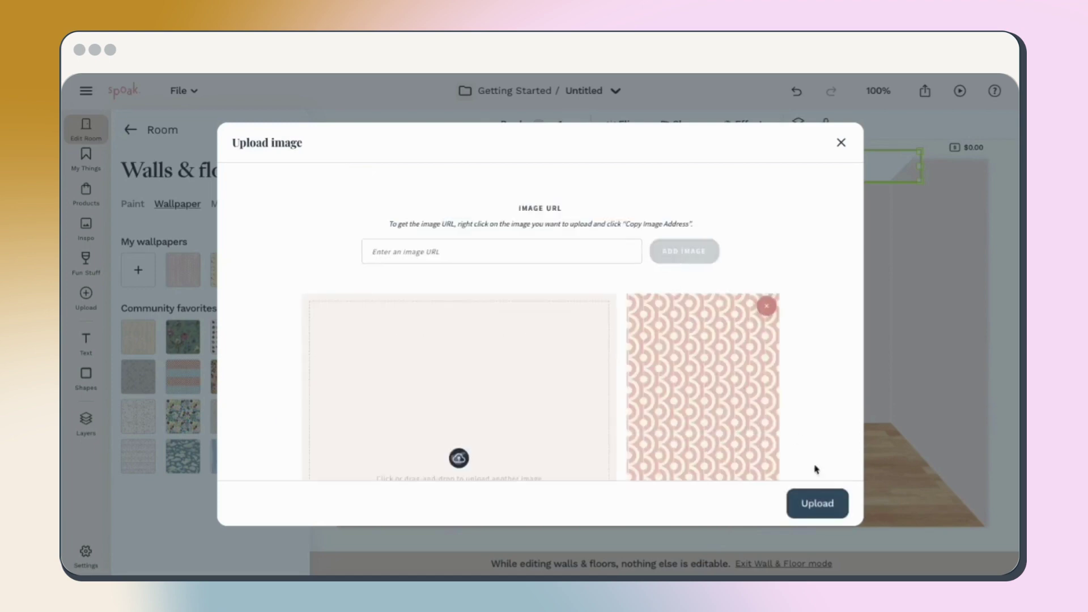
left_click(827, 502)
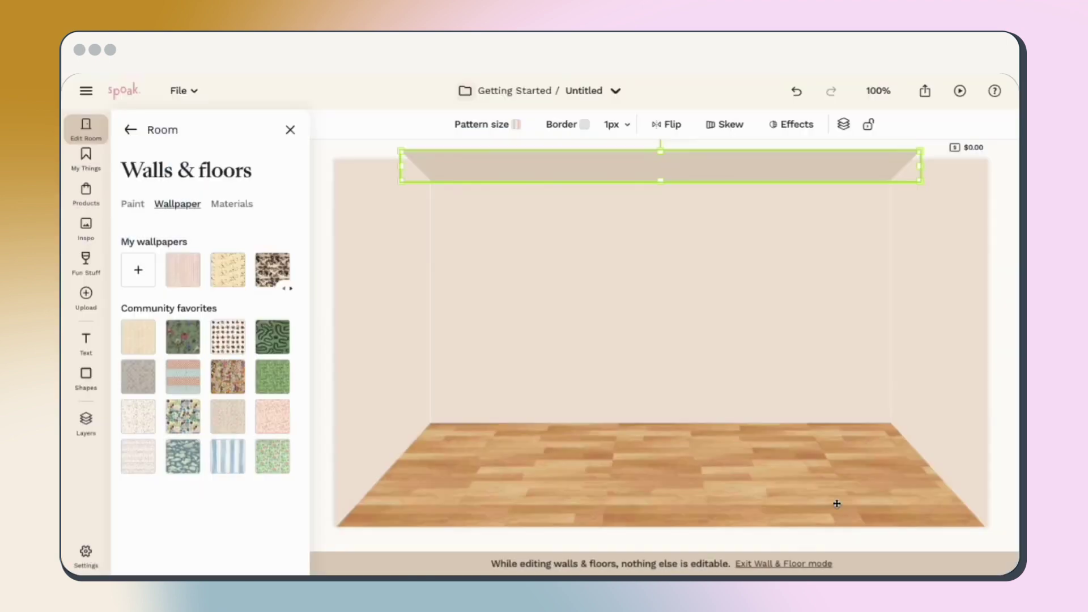
left_click(483, 124)
left_click(495, 179)
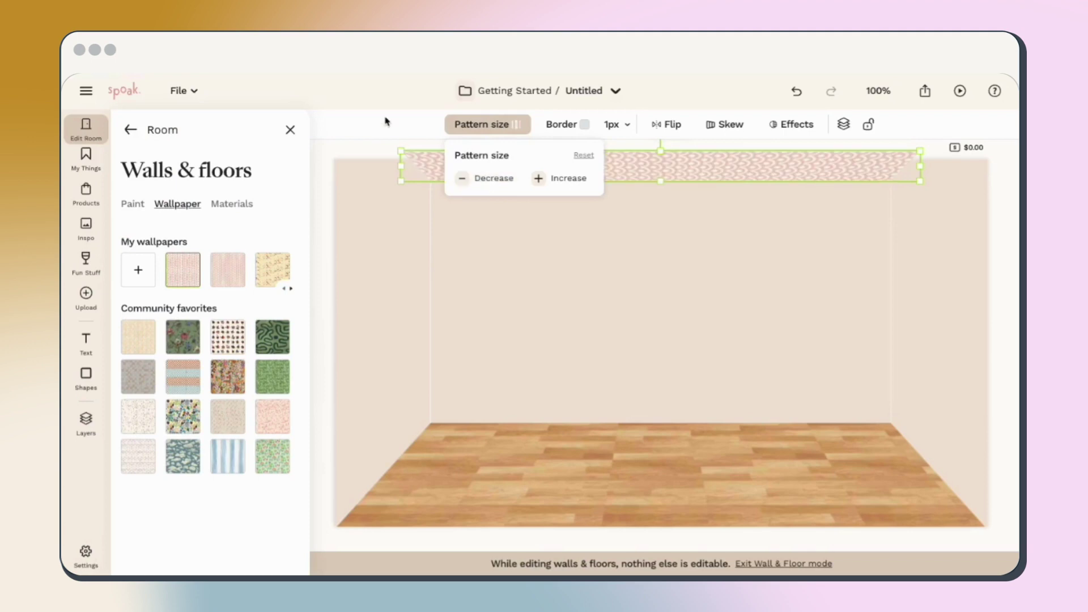
Give the floor the light oak Wood flooring material with a decreased plank pattern size.
left_click(129, 131)
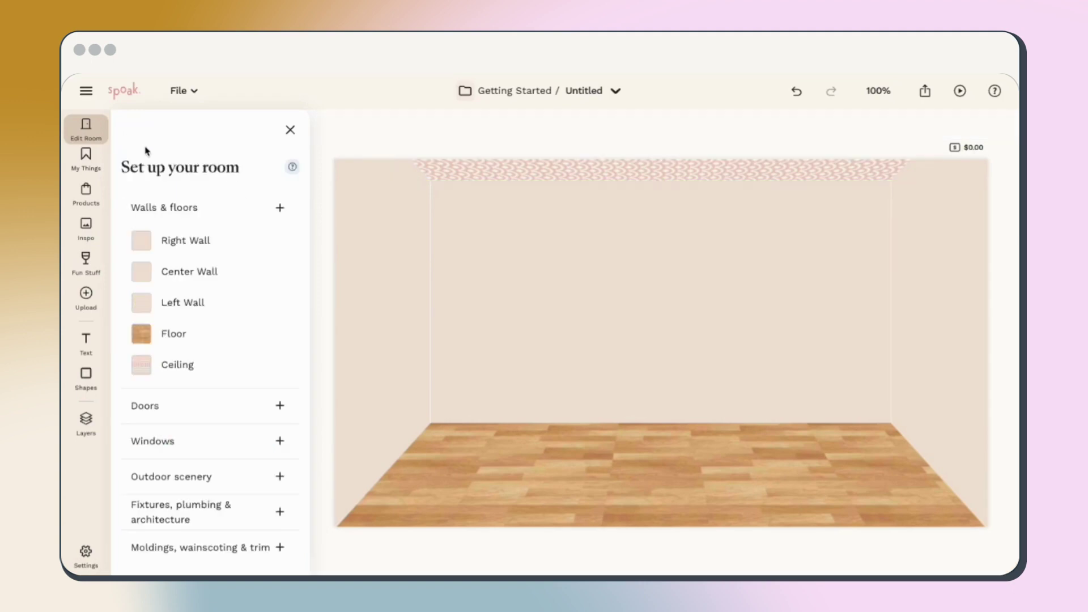
left_click(191, 337)
scroll(193, 338, "down", 5)
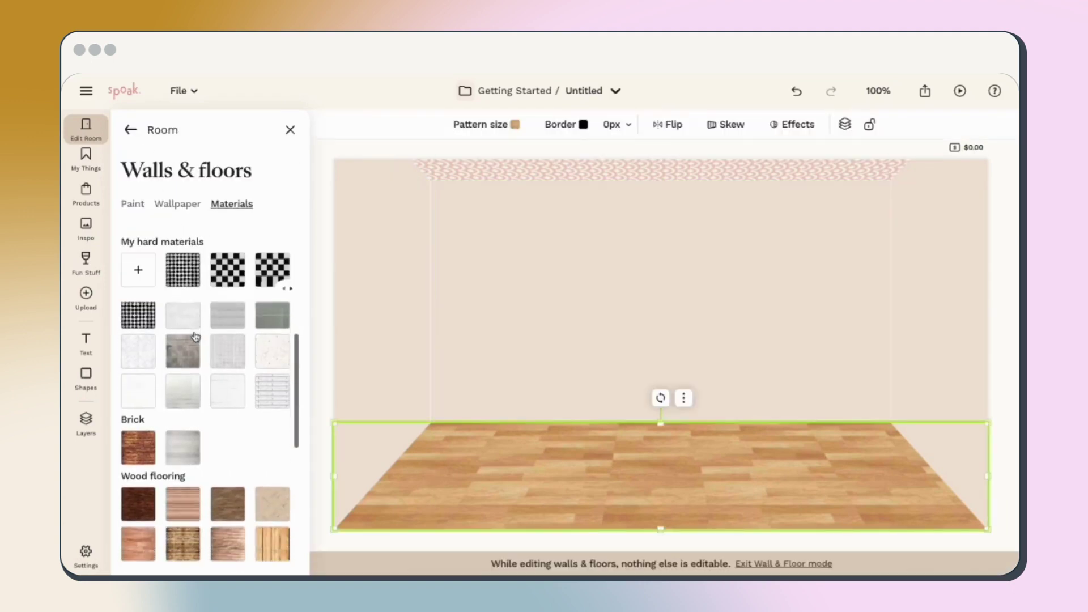
left_click(180, 418)
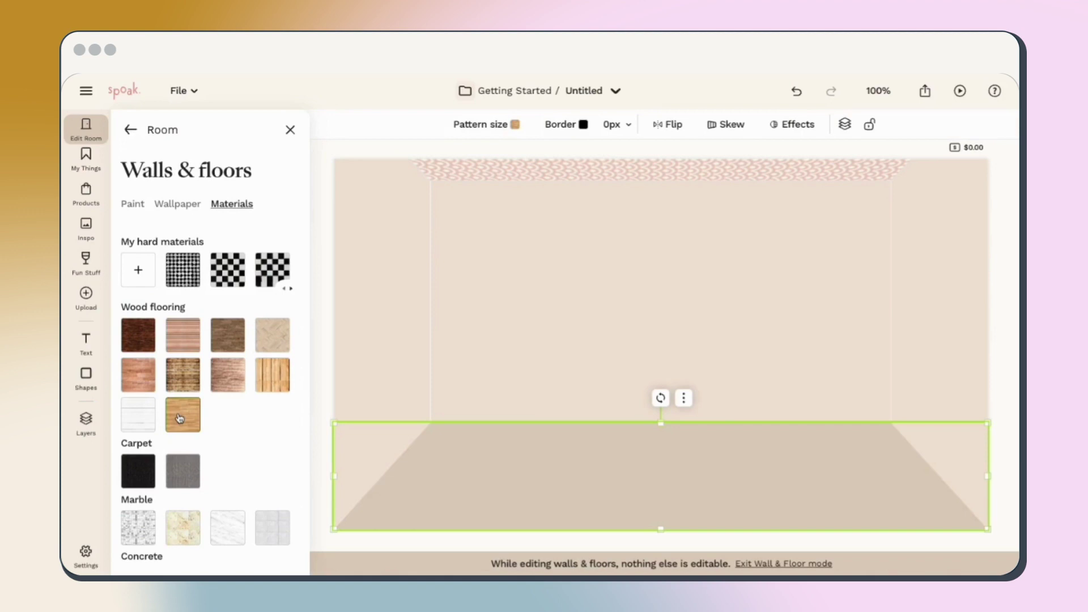
left_click(492, 134)
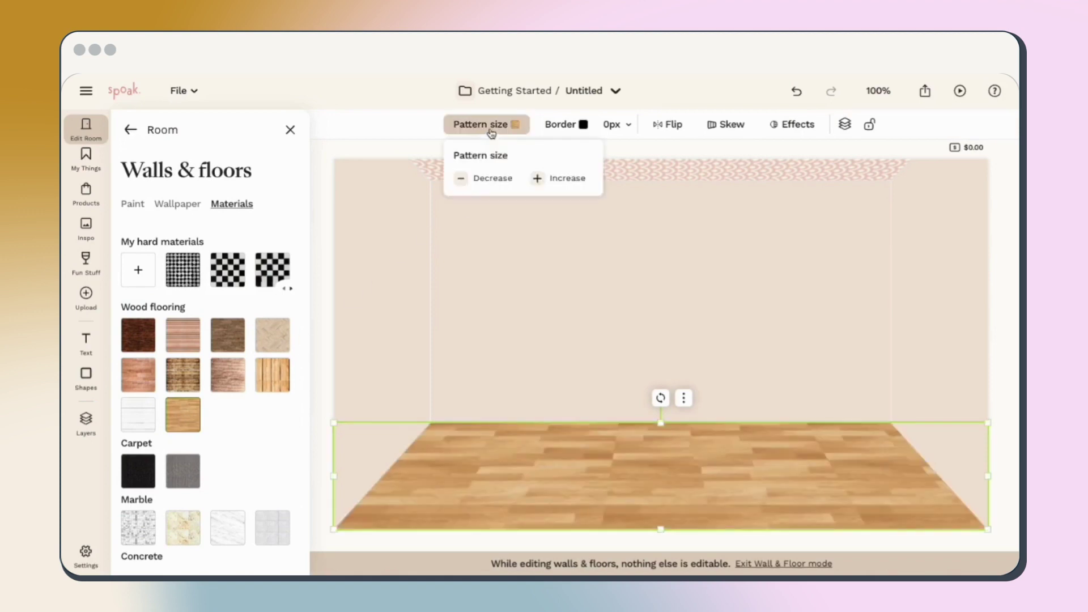
left_click(486, 178)
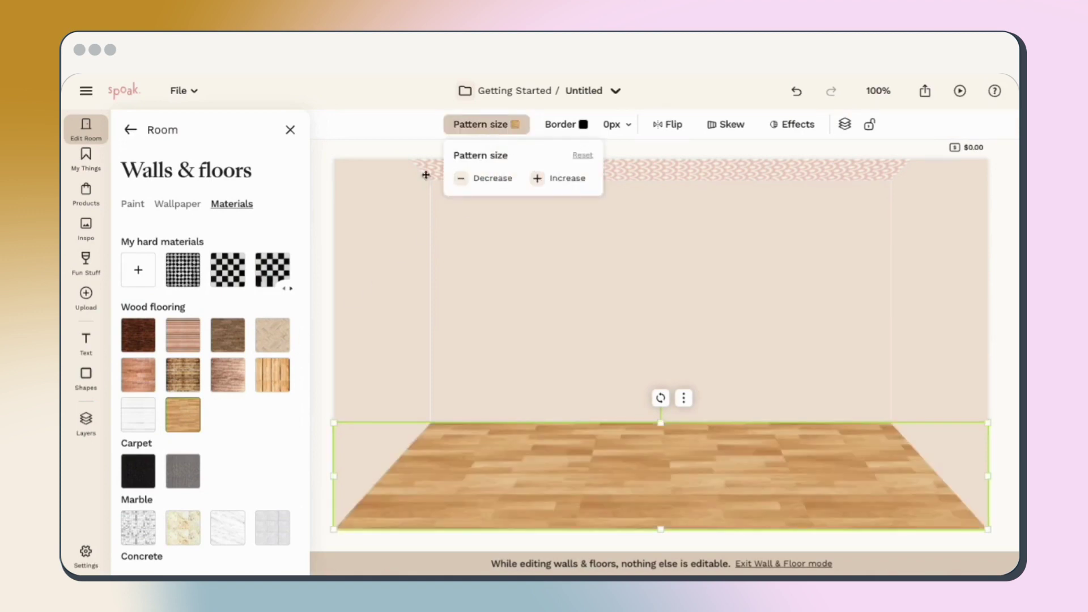
Look through the Doors catalogue, then browse the Windows catalogue.
left_click(149, 136)
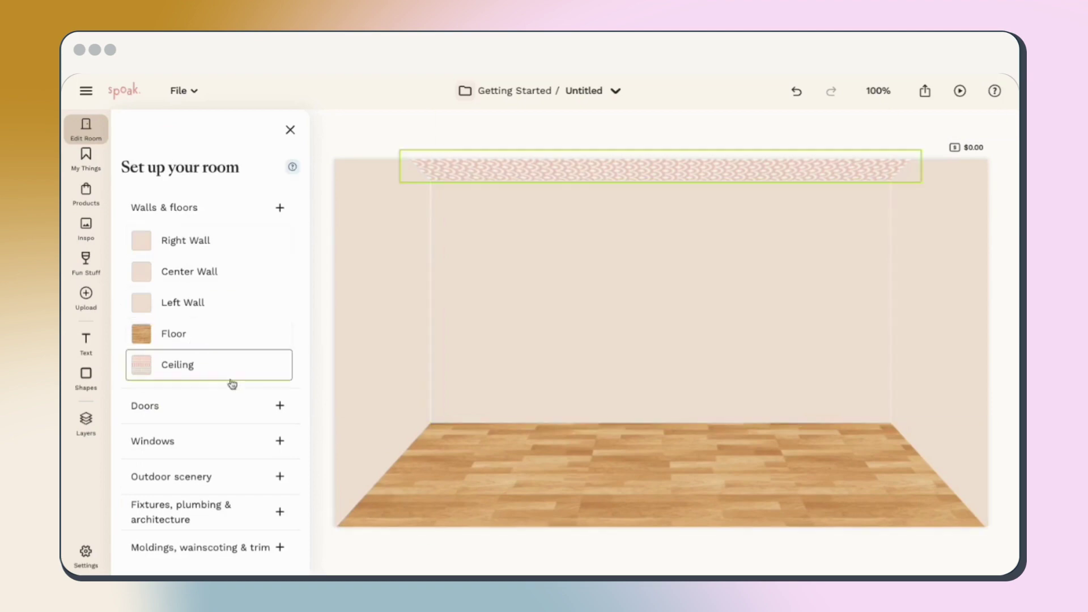
left_click(280, 406)
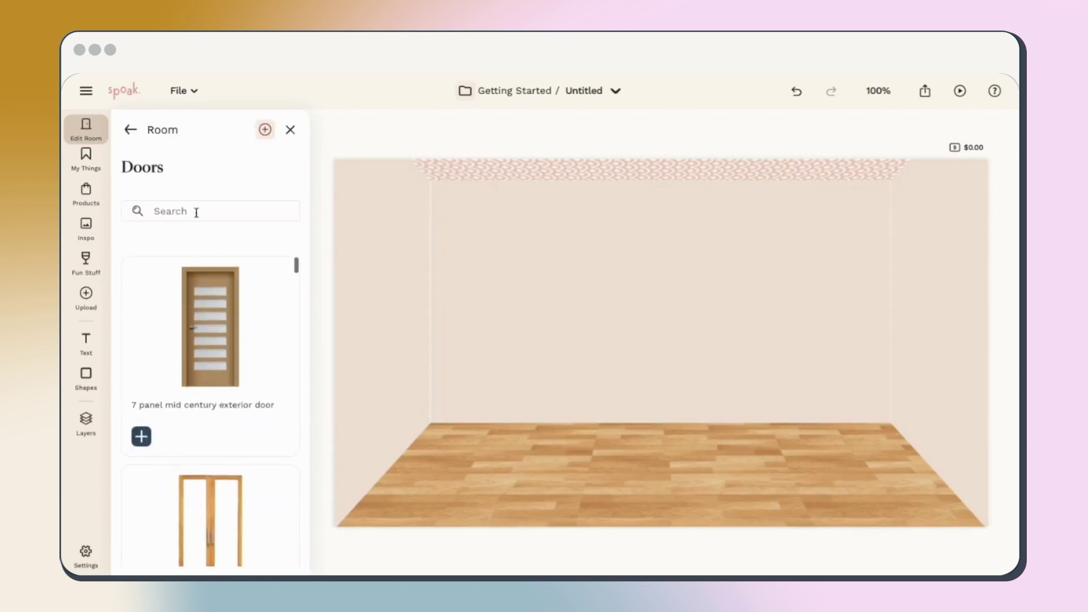
left_click(130, 129)
left_click(280, 441)
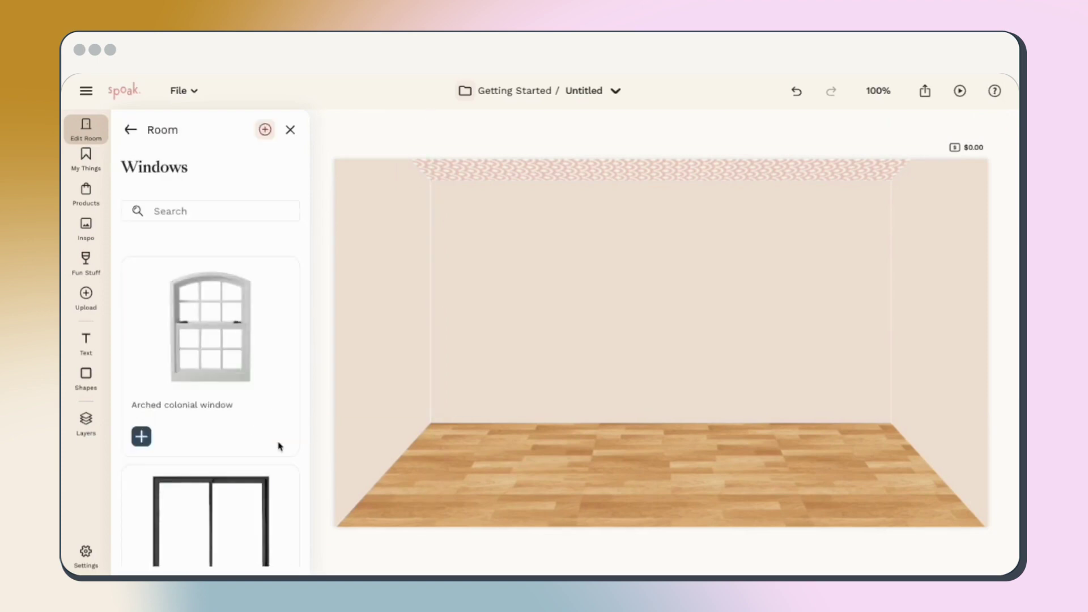
scroll(278, 444, "down", 5)
scroll(278, 445, "down", 4)
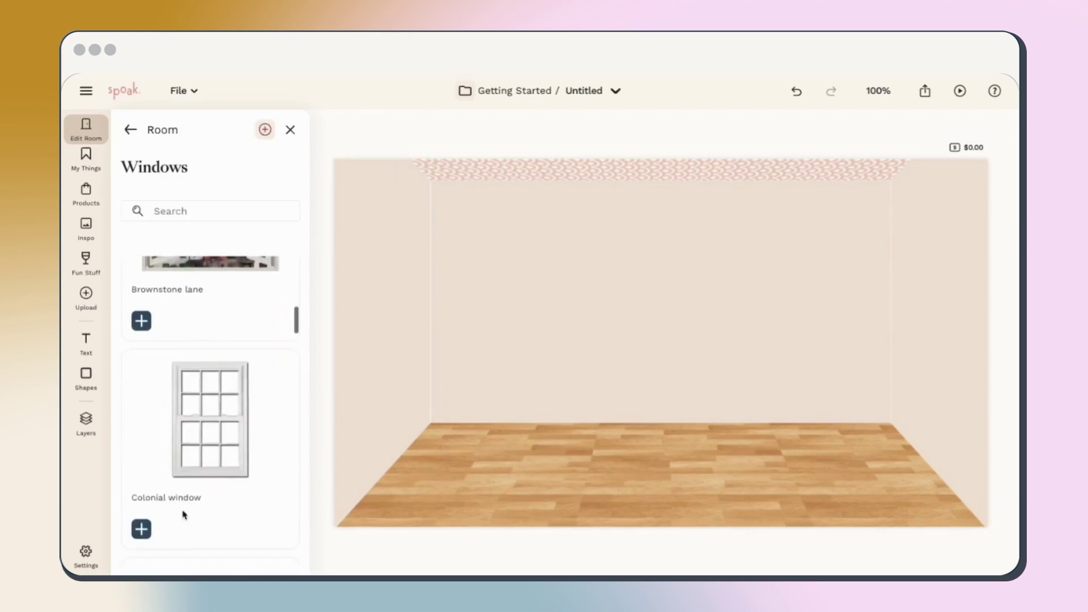
Place the Colonial window on the left wall and enlarge it slightly.
left_click(142, 527)
left_click_drag(642, 344, 387, 315)
left_click_drag(404, 235, 417, 223)
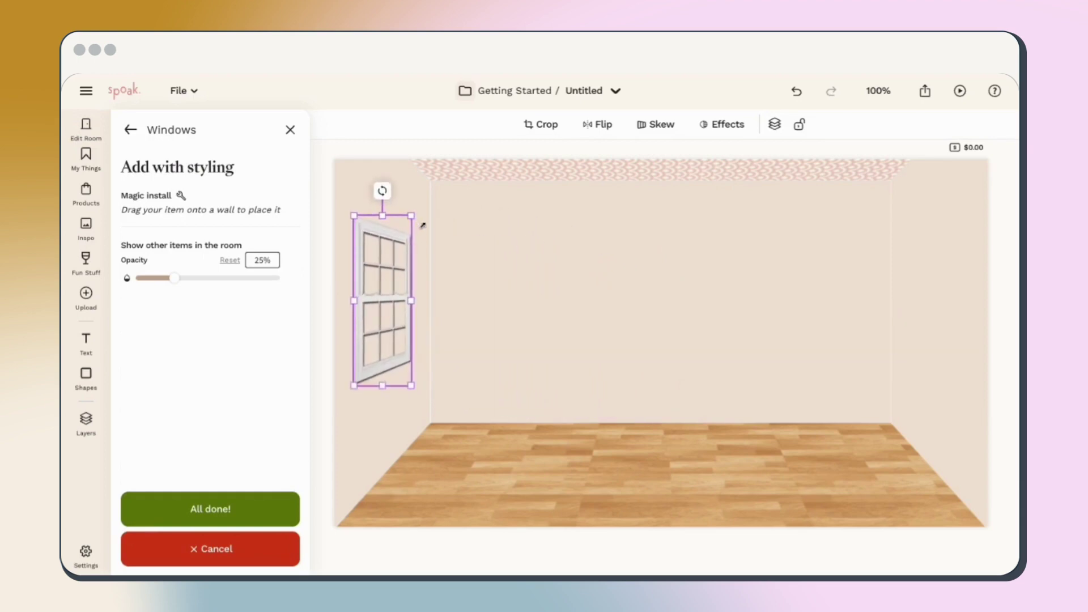
left_click_drag(376, 287, 377, 294)
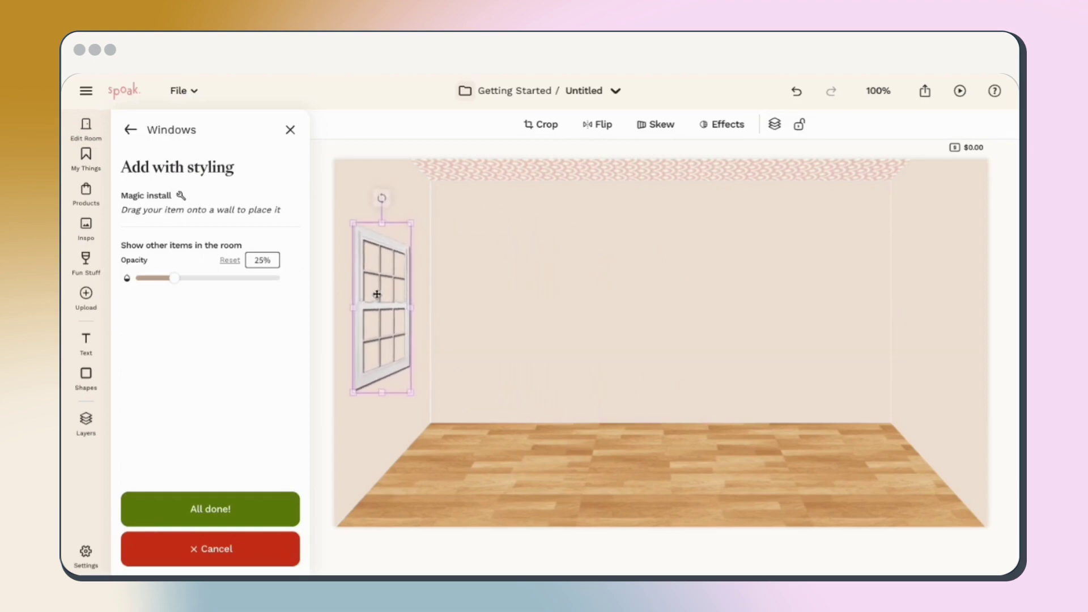
left_click(262, 518)
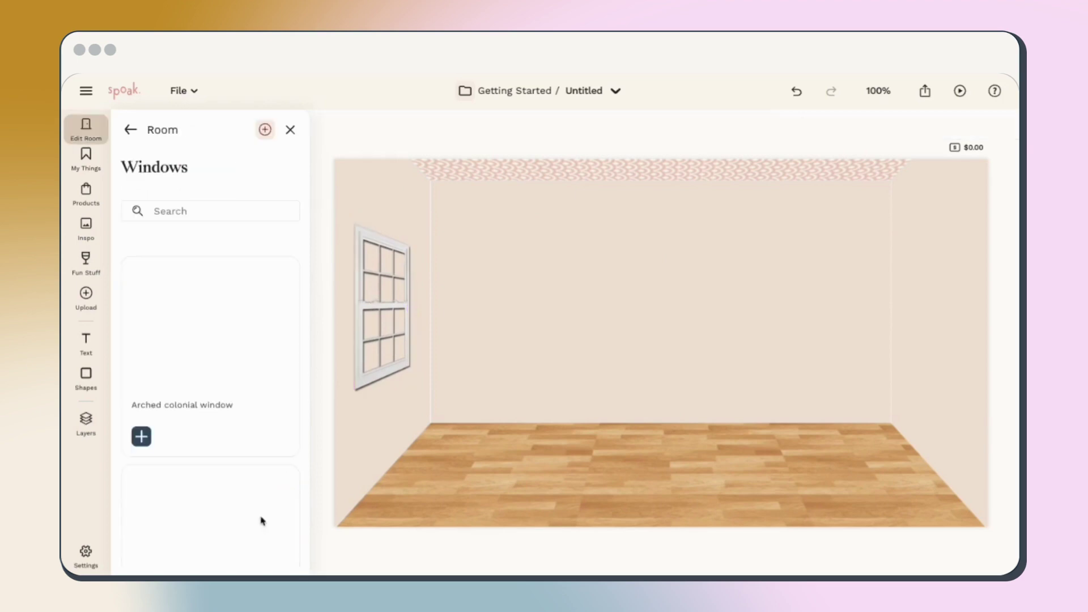
Place the Rolling hills scenery behind the left-wall Colonial window, fitted to its shape.
left_click(129, 130)
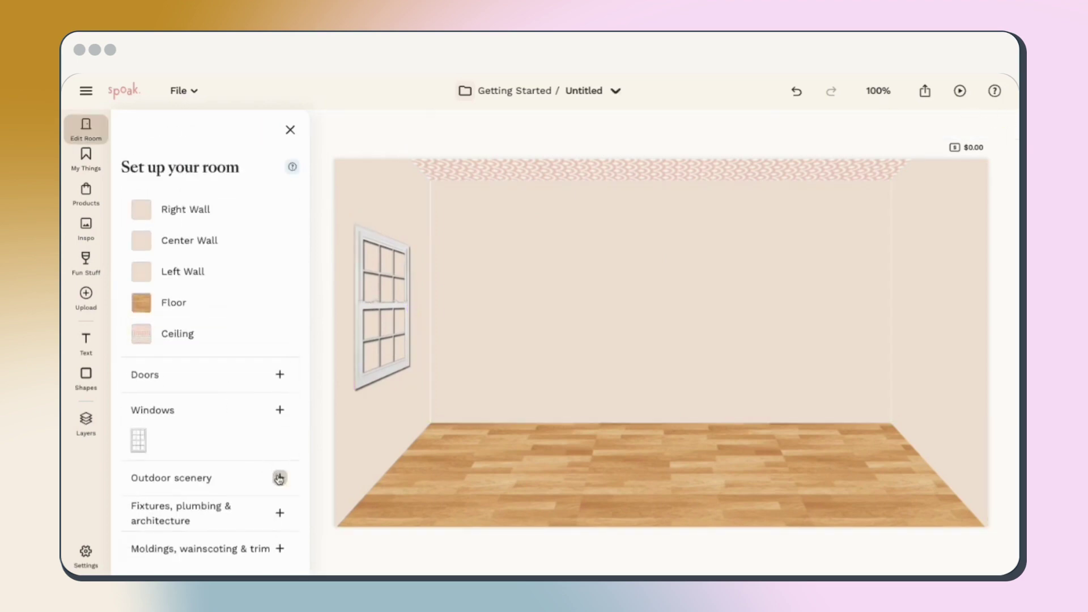
left_click(279, 477)
scroll(241, 433, "down", 6)
scroll(237, 426, "down", 15)
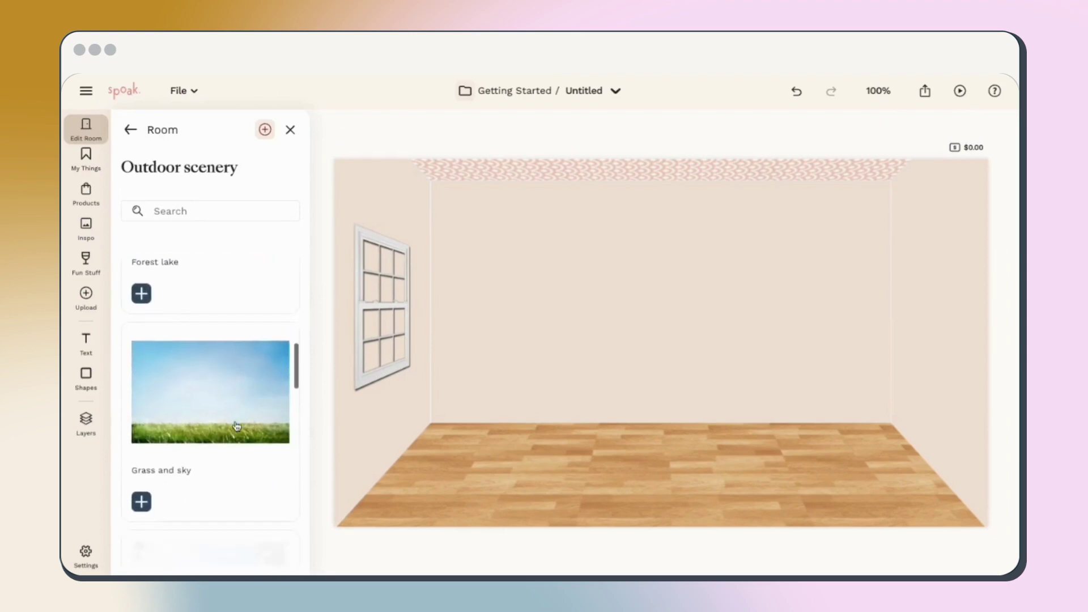
scroll(237, 426, "down", 10)
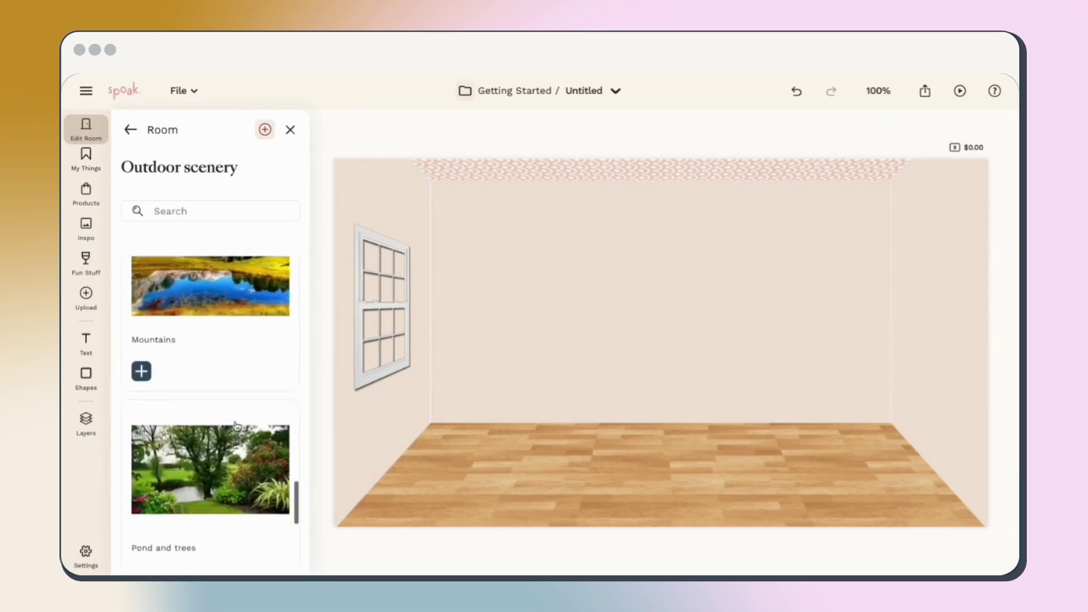
left_click(222, 428)
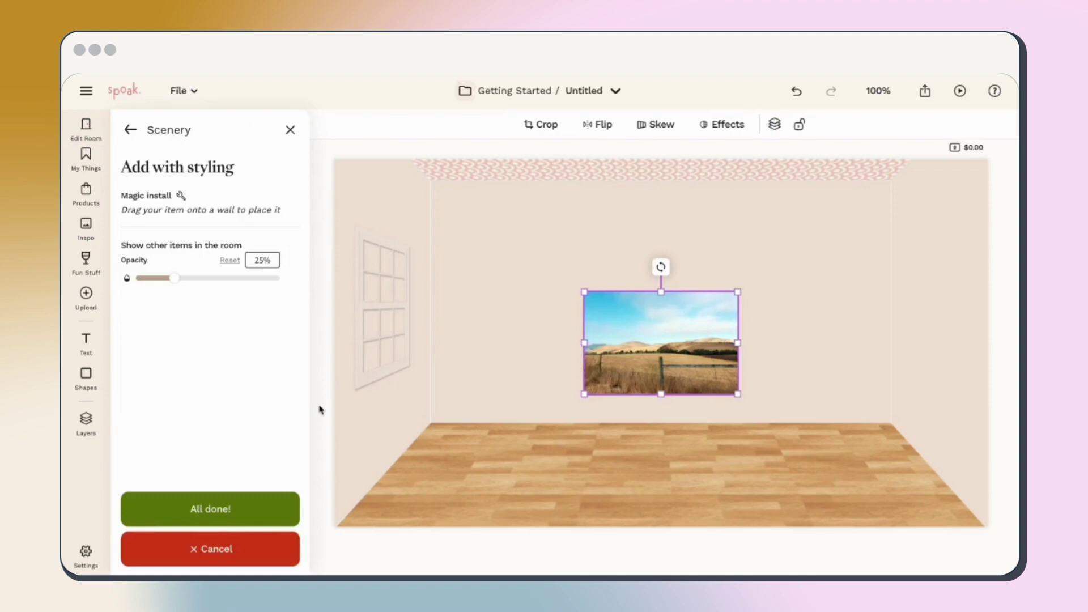
left_click_drag(629, 348, 360, 320)
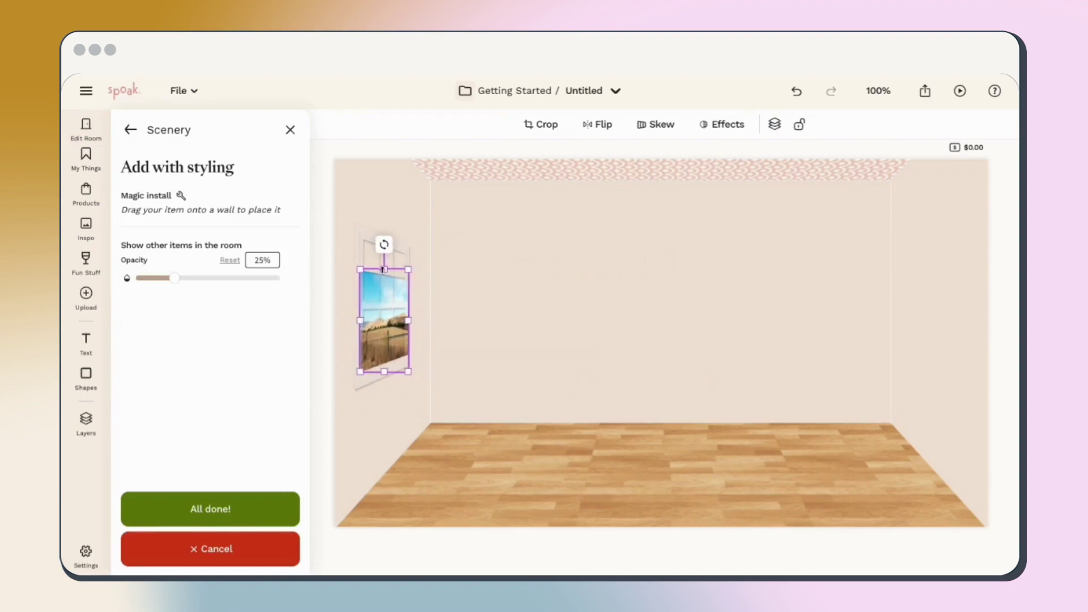
left_click_drag(384, 269, 384, 235)
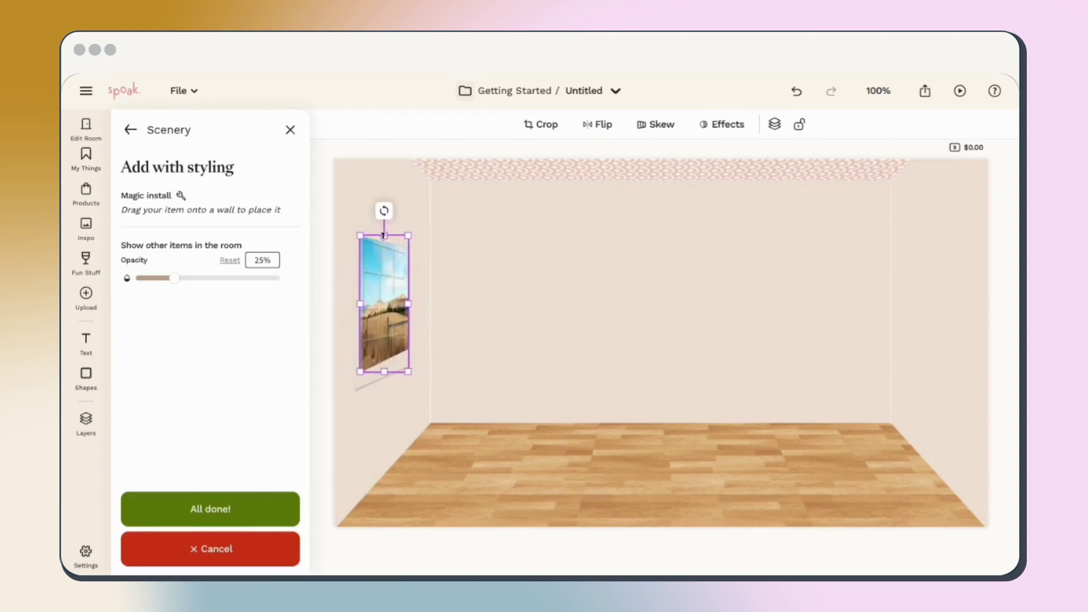
left_click(274, 504)
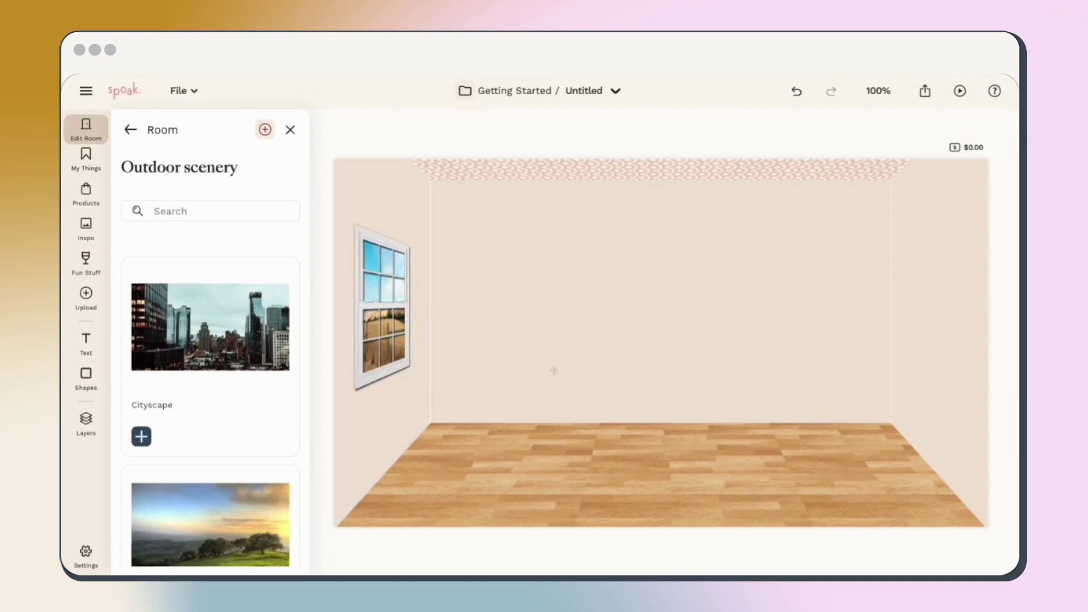
Close room setup and open My Things to show the Getting Started project's saved items.
left_click(130, 130)
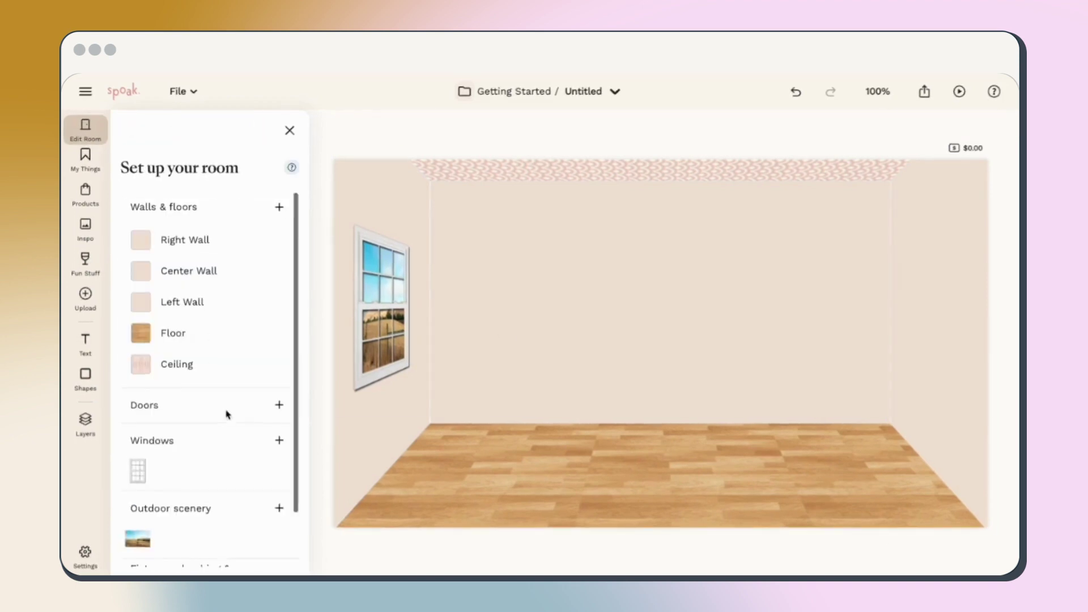
scroll(238, 519, "down", 2)
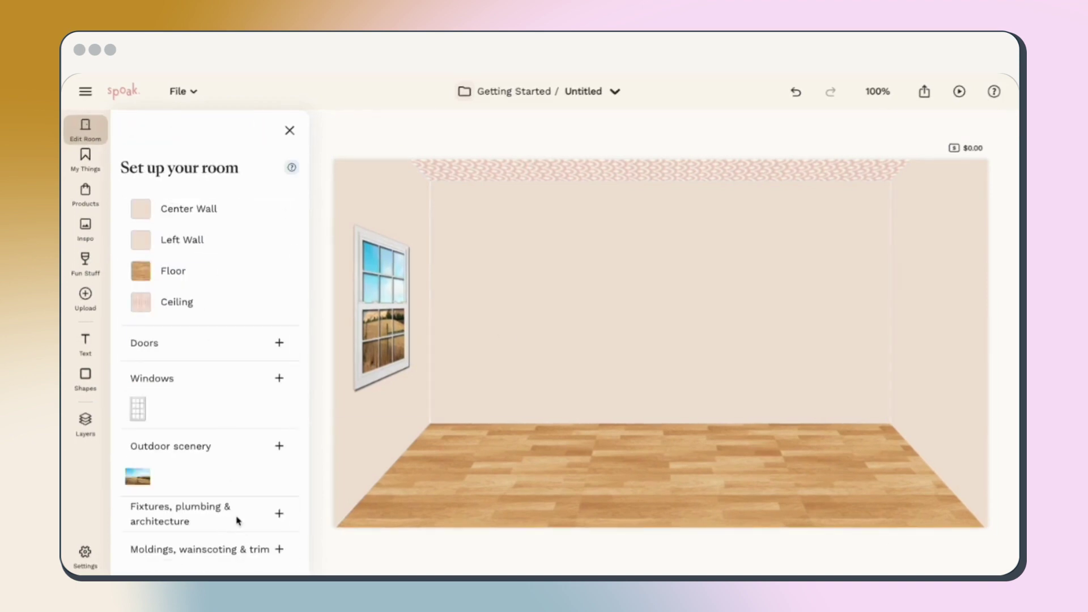
left_click(290, 129)
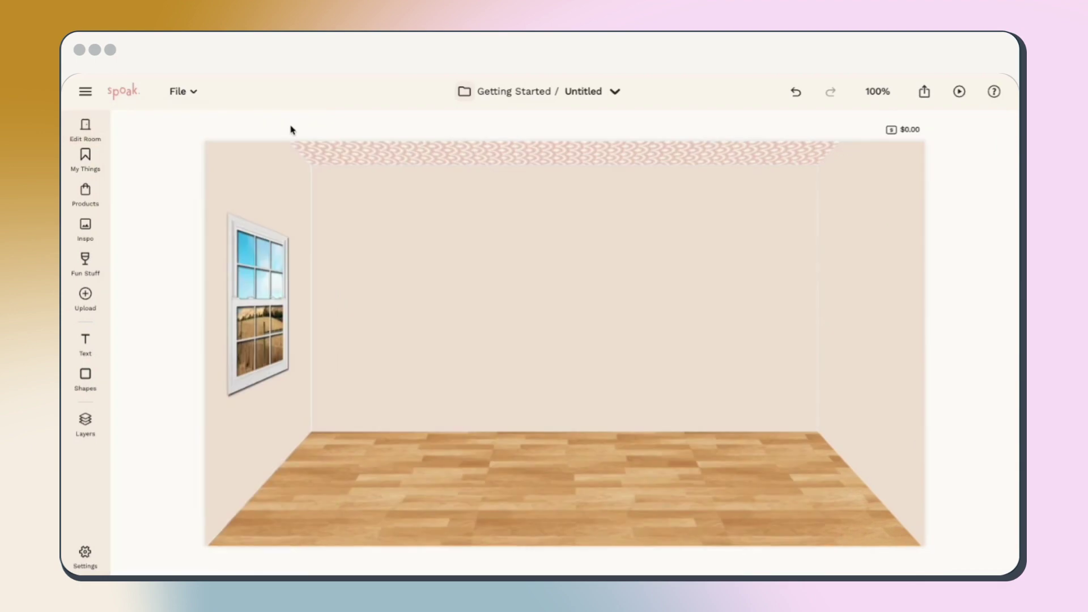
left_click(86, 159)
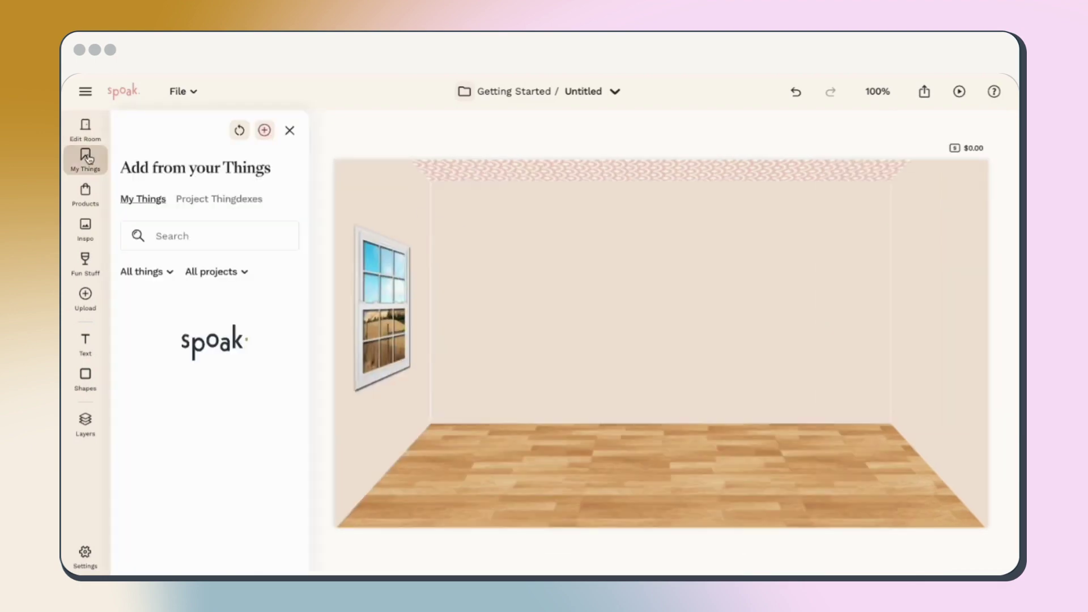
scroll(182, 351, "down", 6)
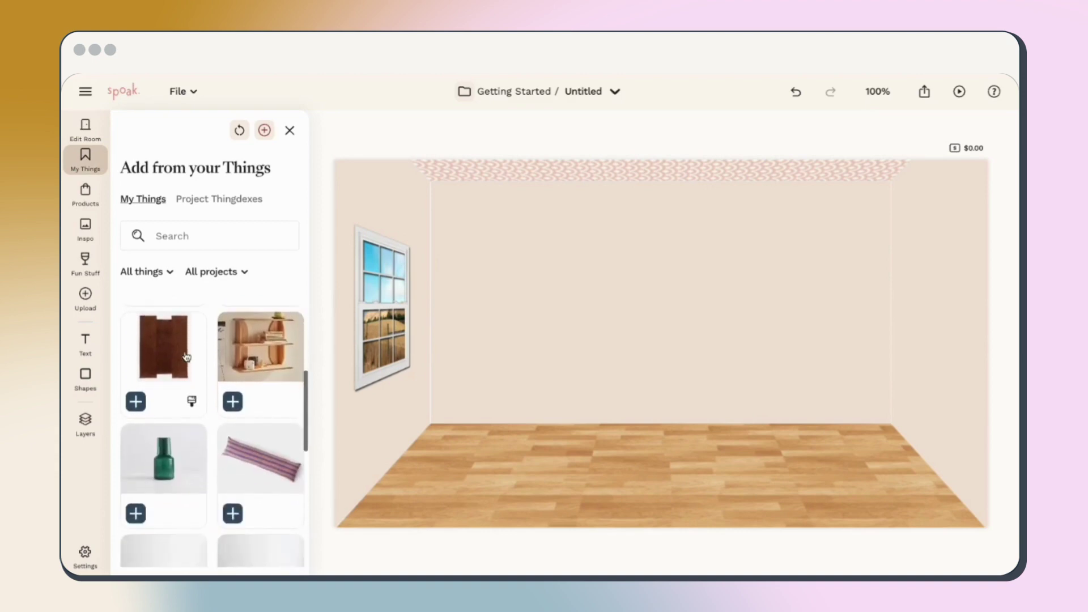
scroll(186, 355, "up", 2)
scroll(186, 355, "up", 4)
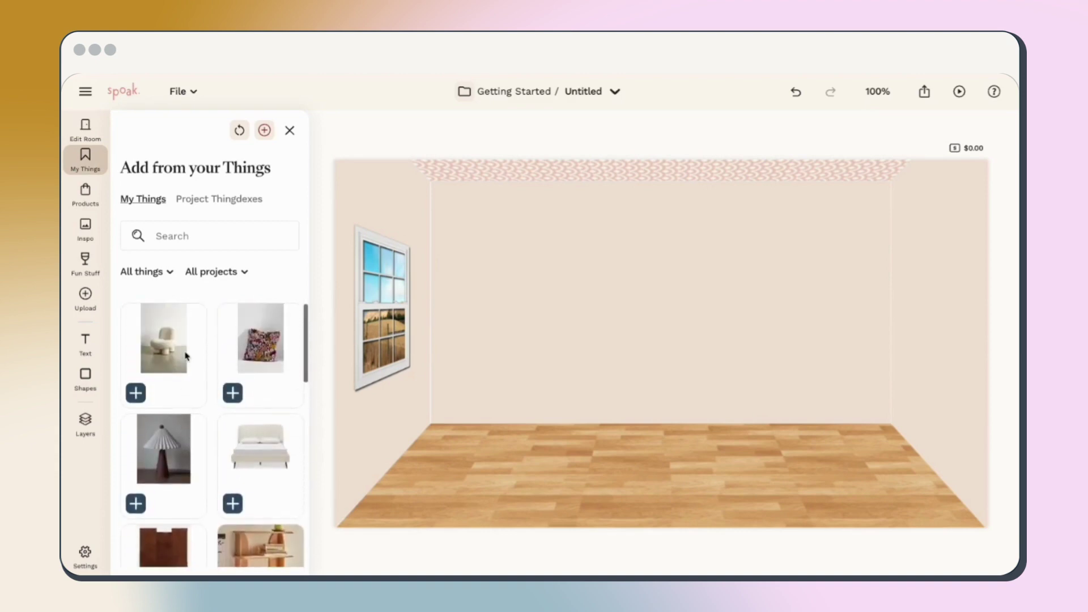
left_click(204, 199)
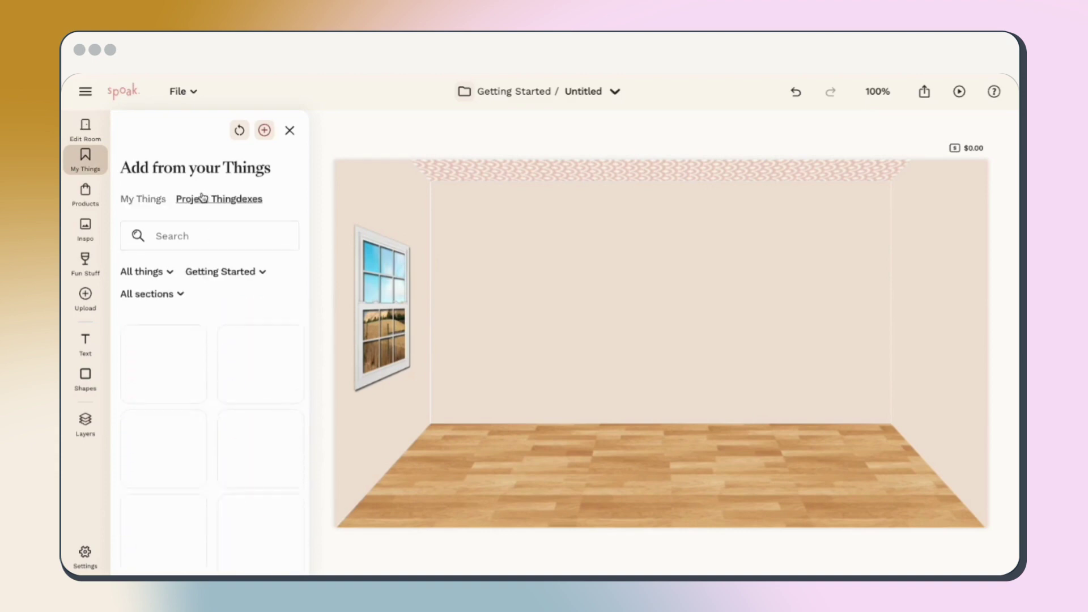
scroll(216, 379, "down", 3)
scroll(216, 378, "up", 3)
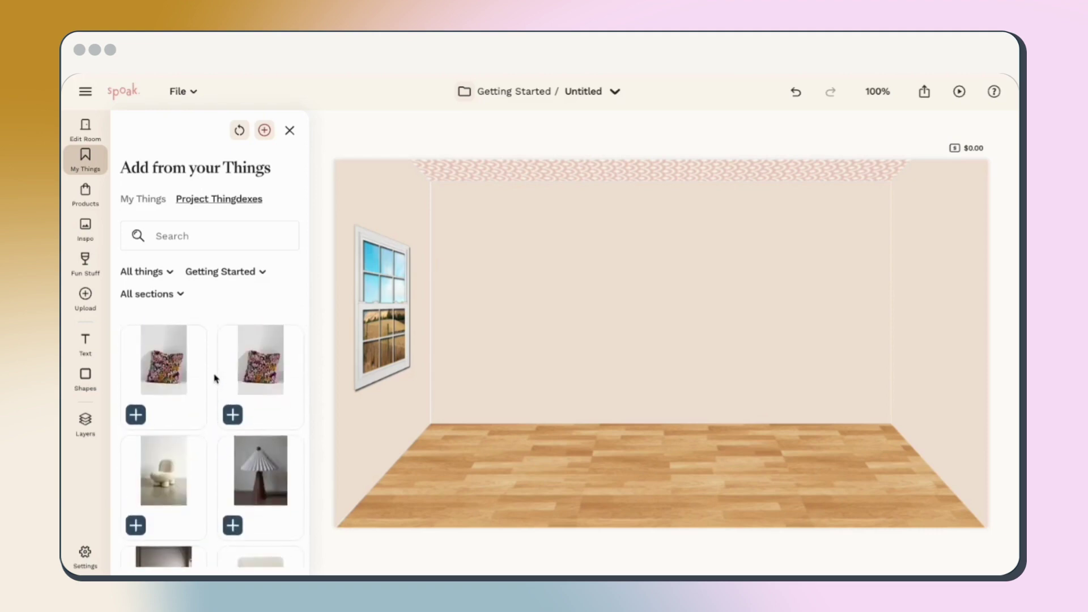
Open the Products catalogue and turn on the Category and Brand filters.
left_click(86, 194)
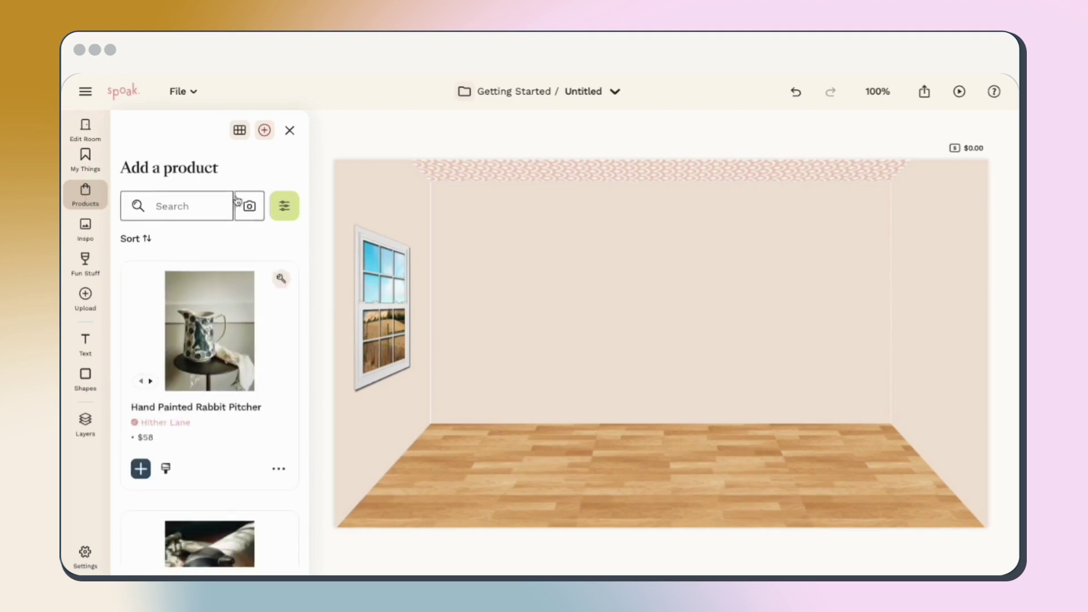
left_click(283, 206)
left_click(285, 266)
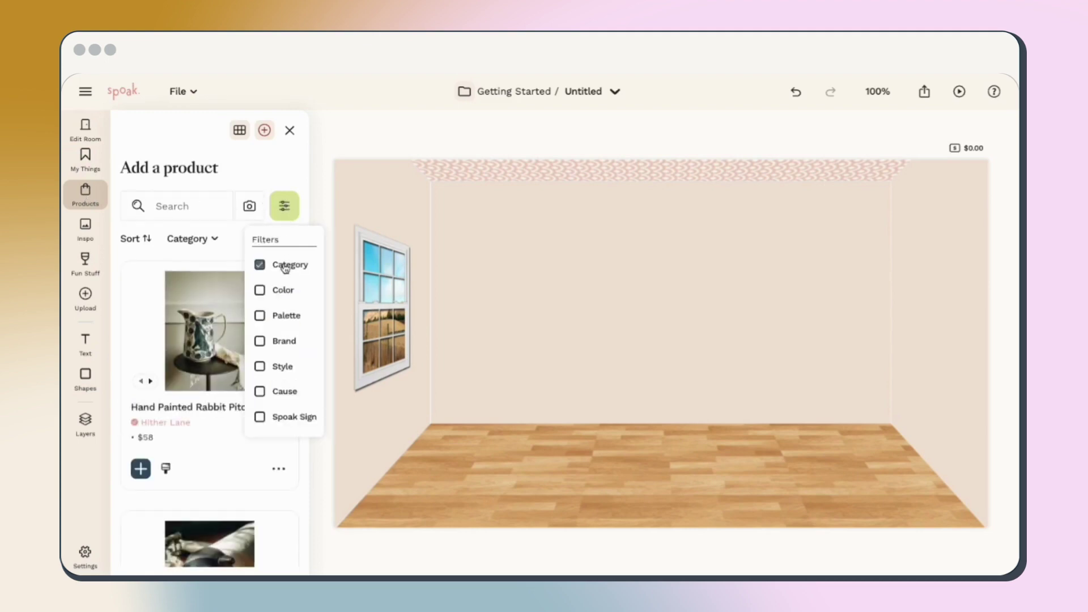
left_click(286, 343)
Filter products to the Beds category and the Castlery brand.
left_click(192, 239)
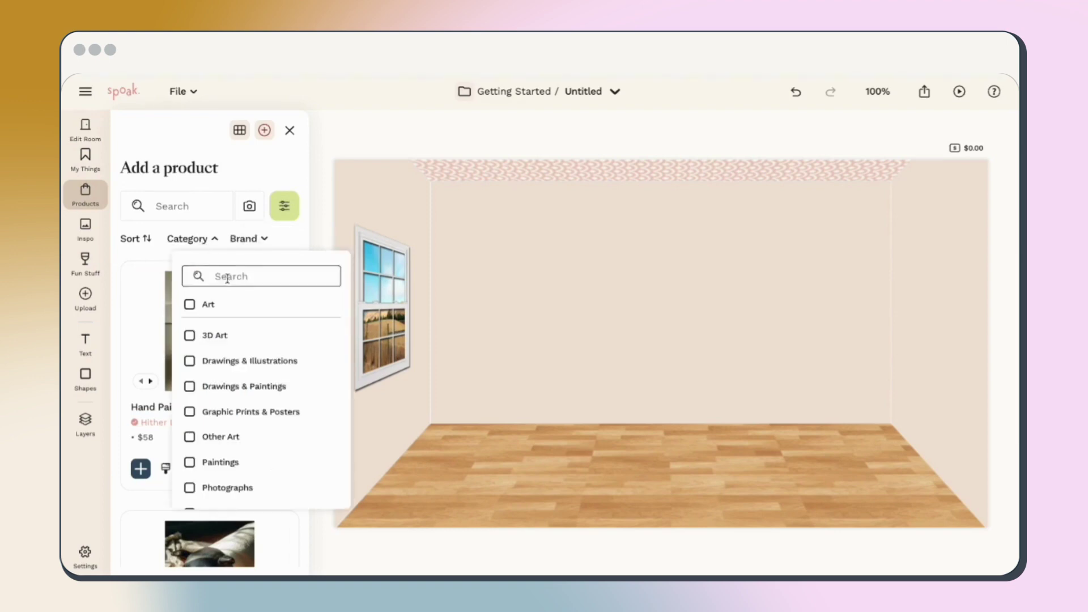
type("bed")
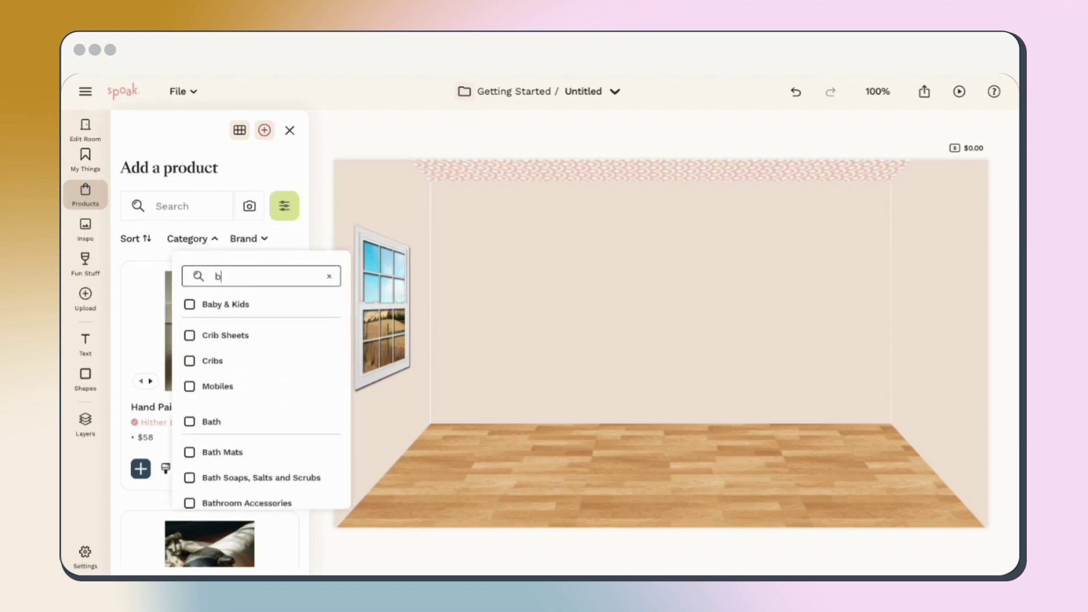
left_click(190, 333)
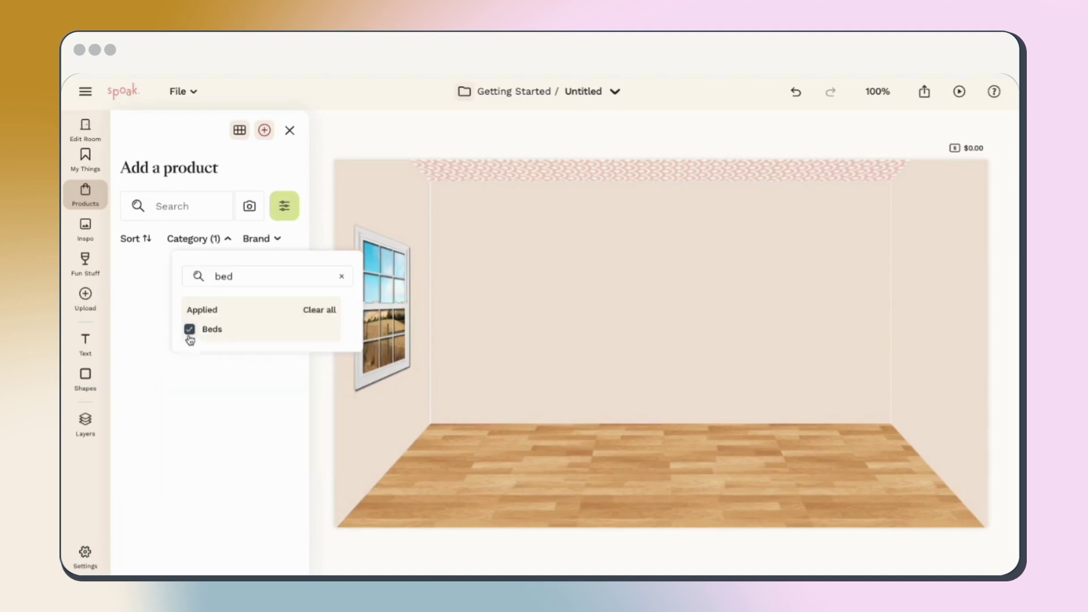
left_click(258, 238)
type("cast")
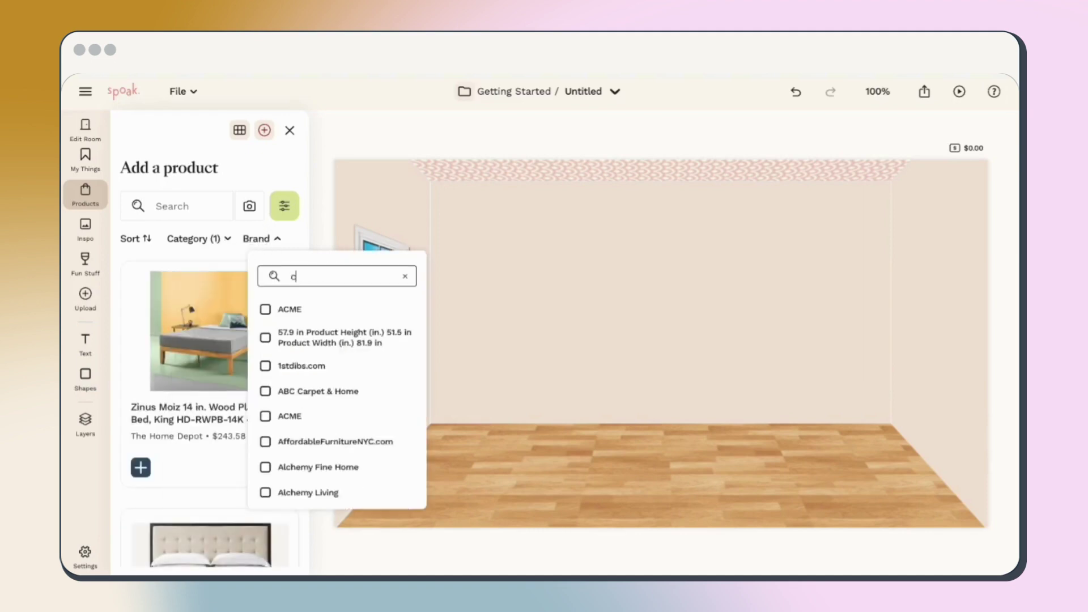
left_click(265, 310)
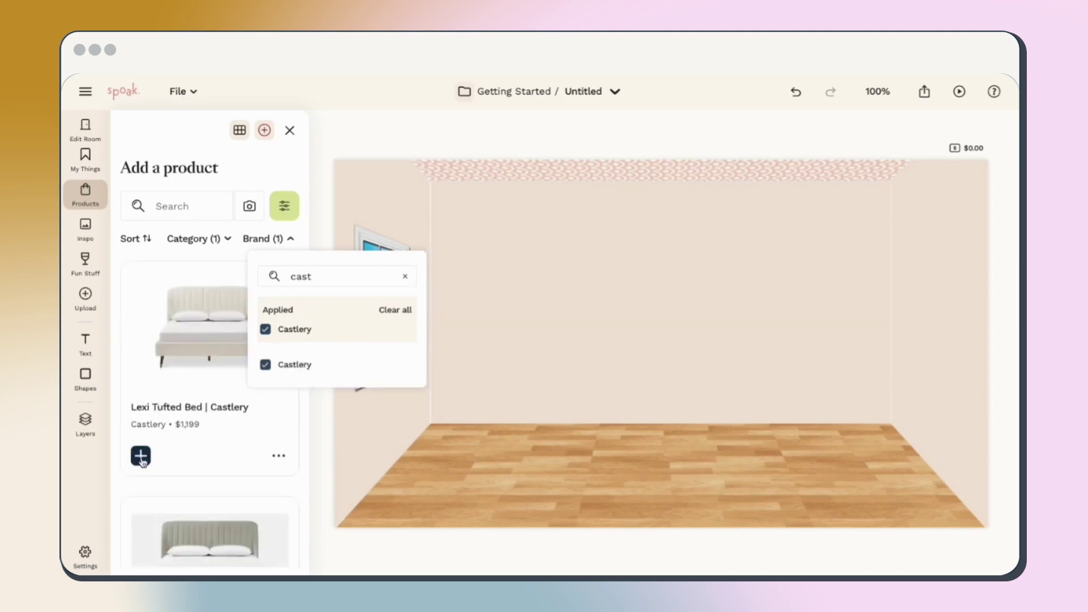
Add the Lexi Tufted Bed, magic-erase its white background, and centre it larger against the back wall.
left_click(141, 455)
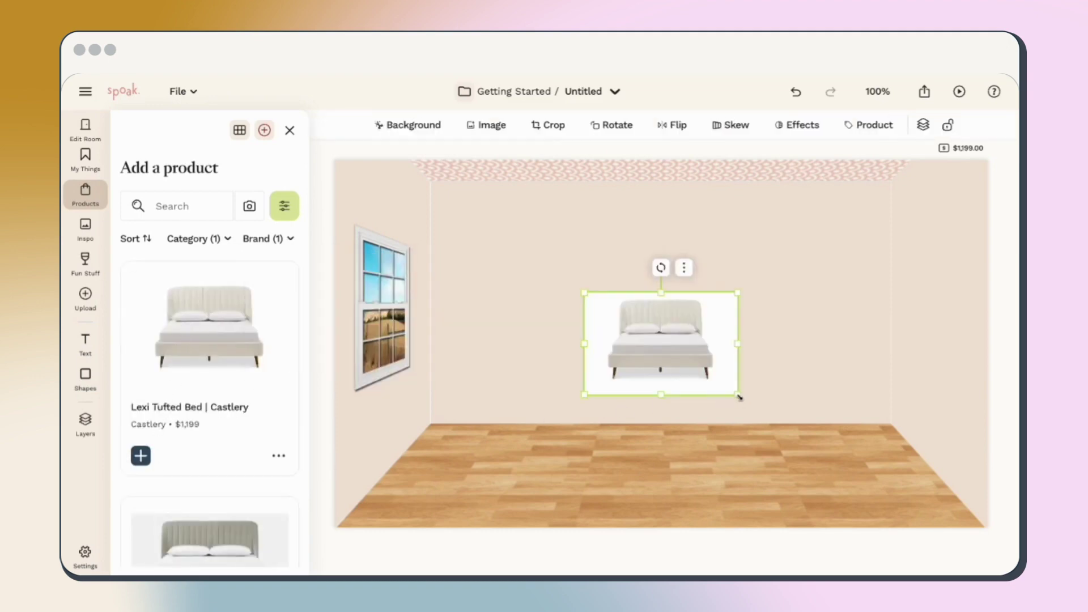
left_click_drag(737, 395, 703, 407)
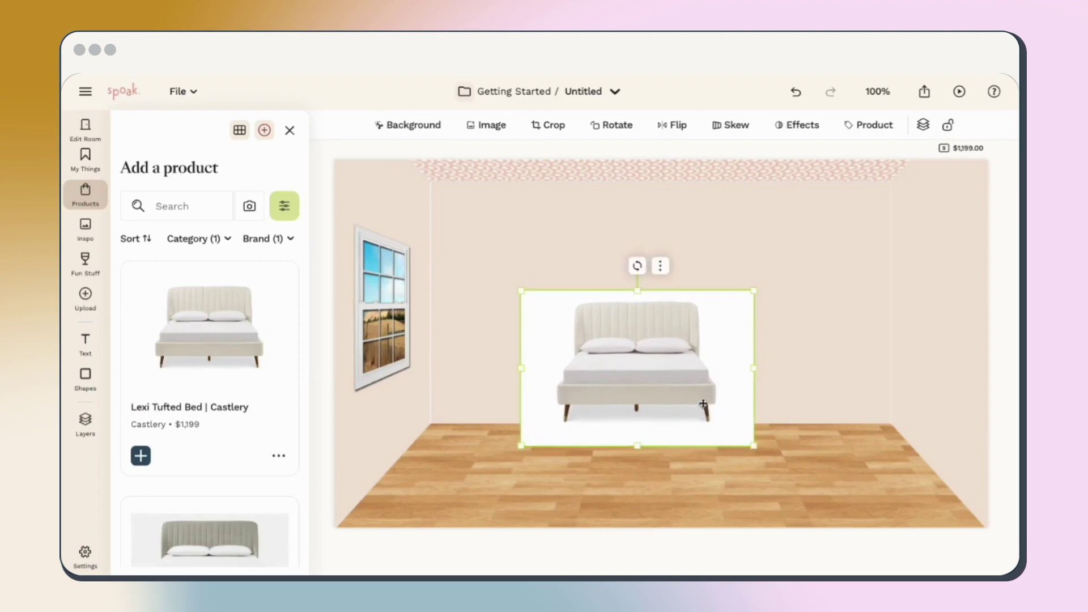
left_click(439, 129)
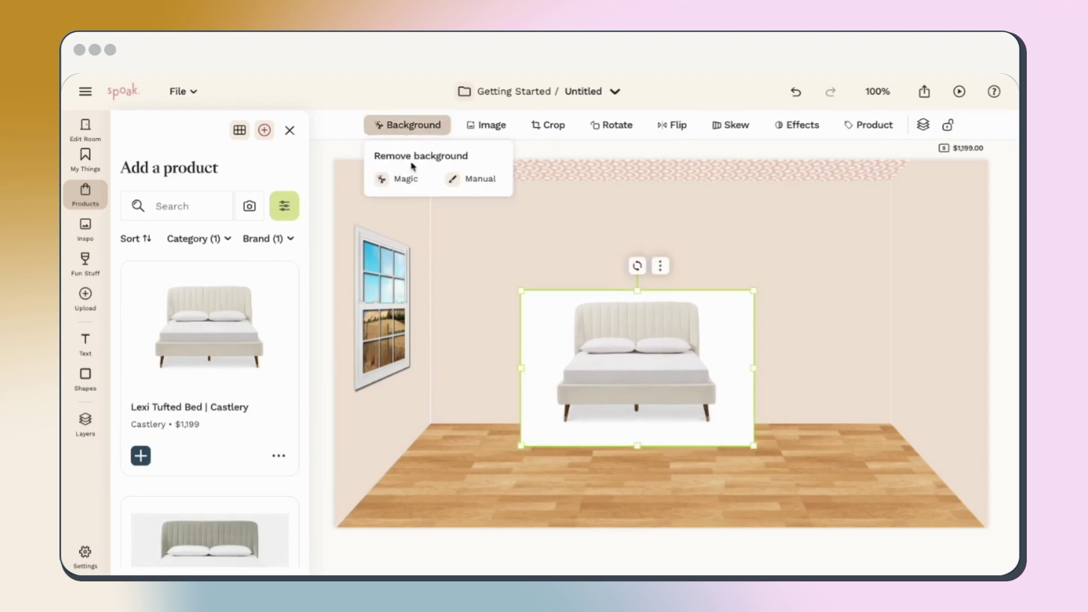
left_click(406, 180)
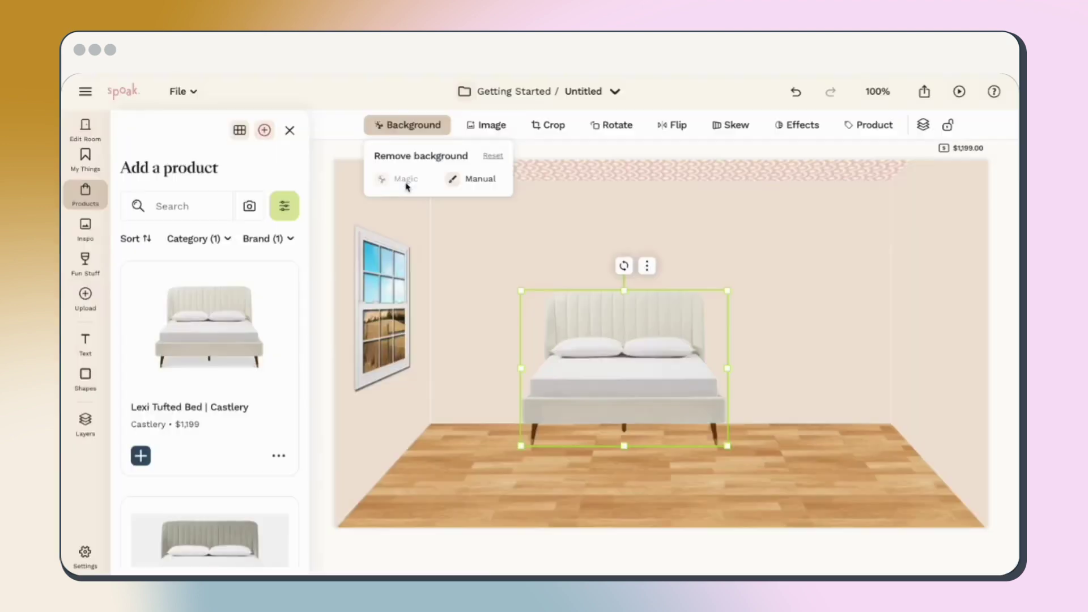
left_click_drag(656, 314, 719, 396)
left_click(433, 127)
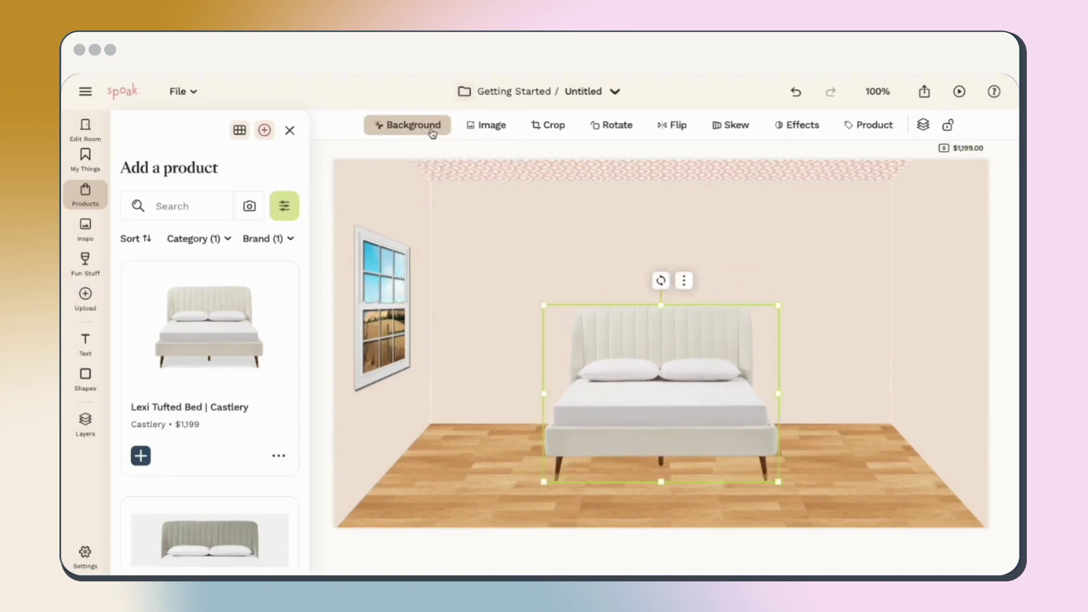
Paste the Koukero Rug's product link into Import product and preview its details.
left_click(265, 132)
left_click(287, 179)
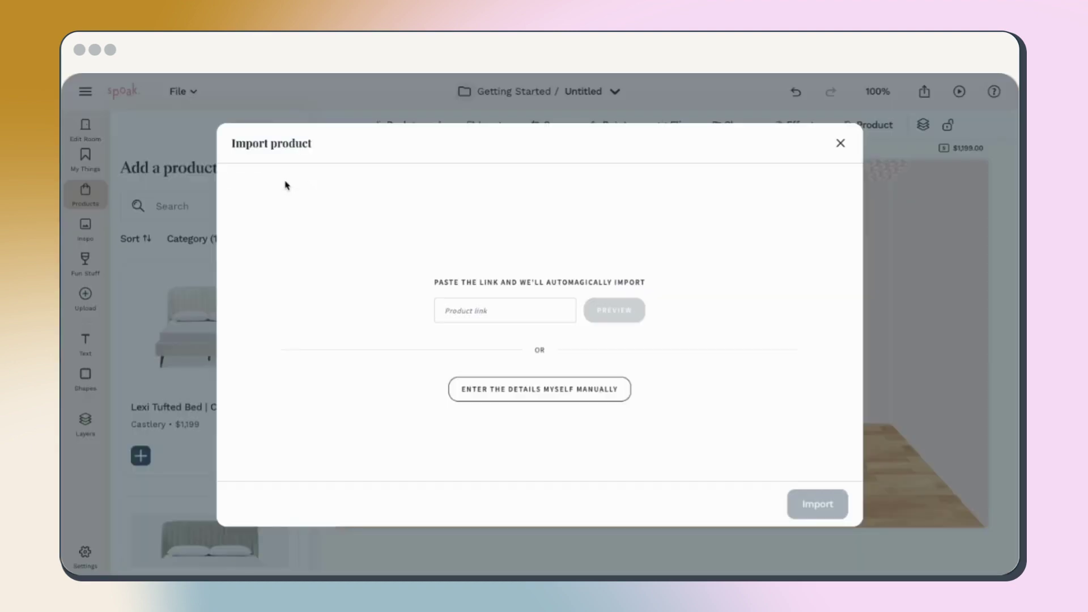
left_click(488, 312)
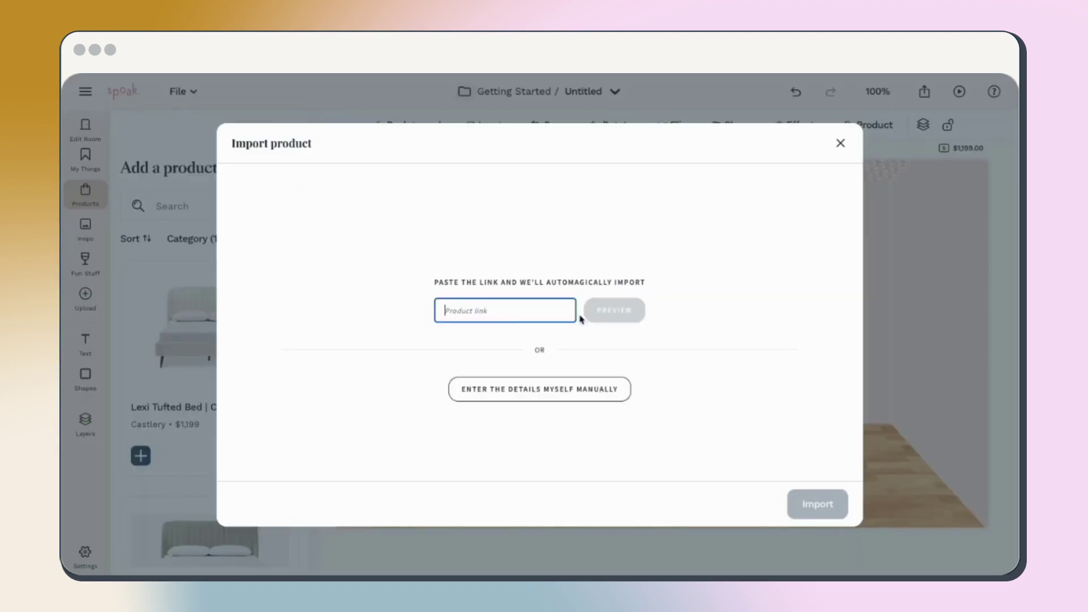
key("ctrl+v")
left_click(613, 310)
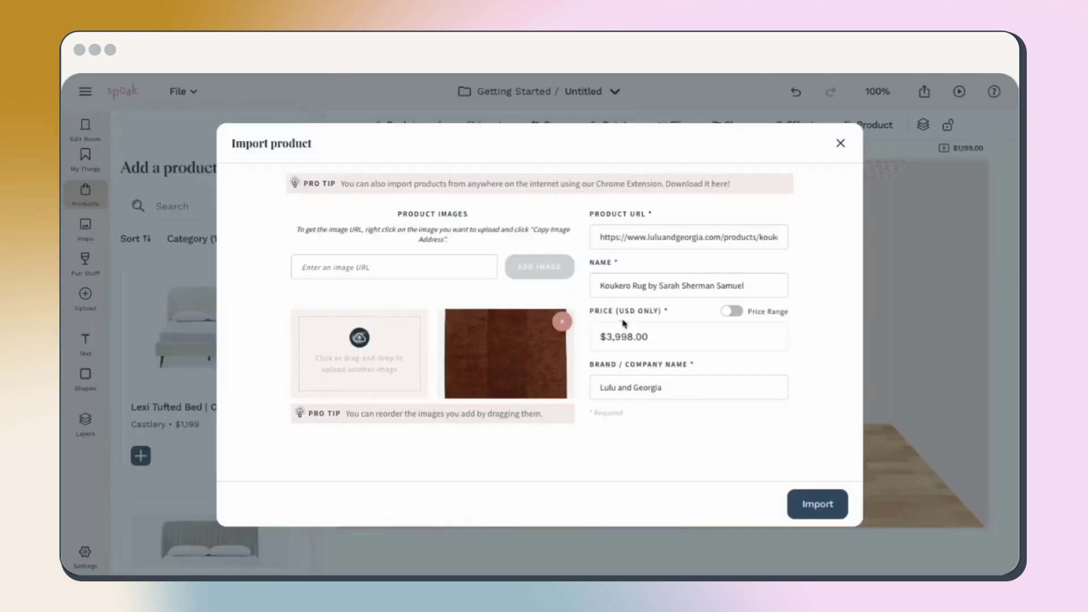
Import the Koukero Rug, magic-erase its background, and rotate it Left 90°.
left_click(808, 503)
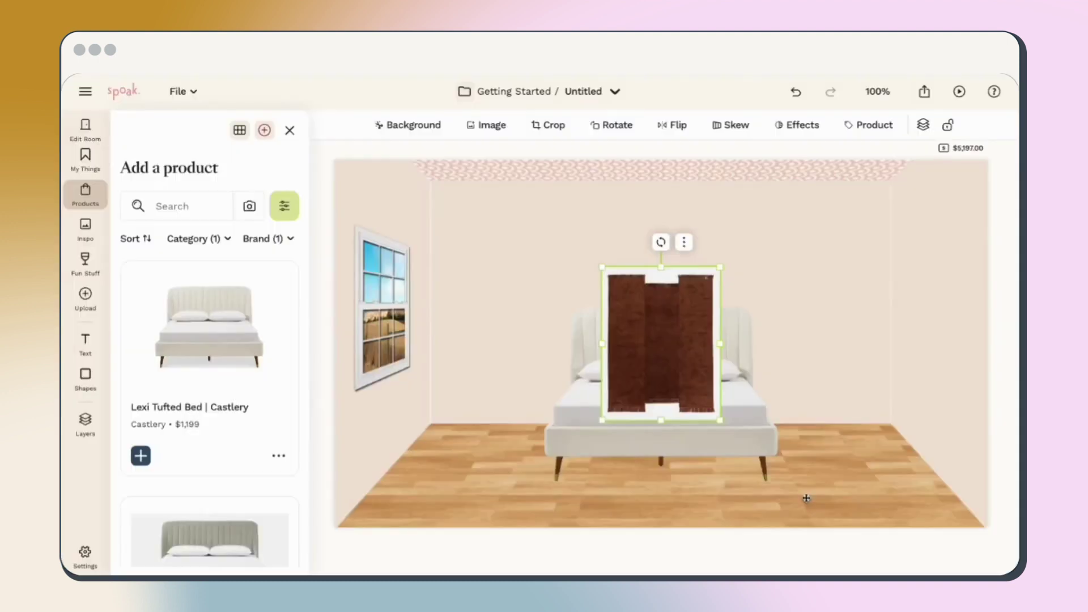
left_click(684, 243)
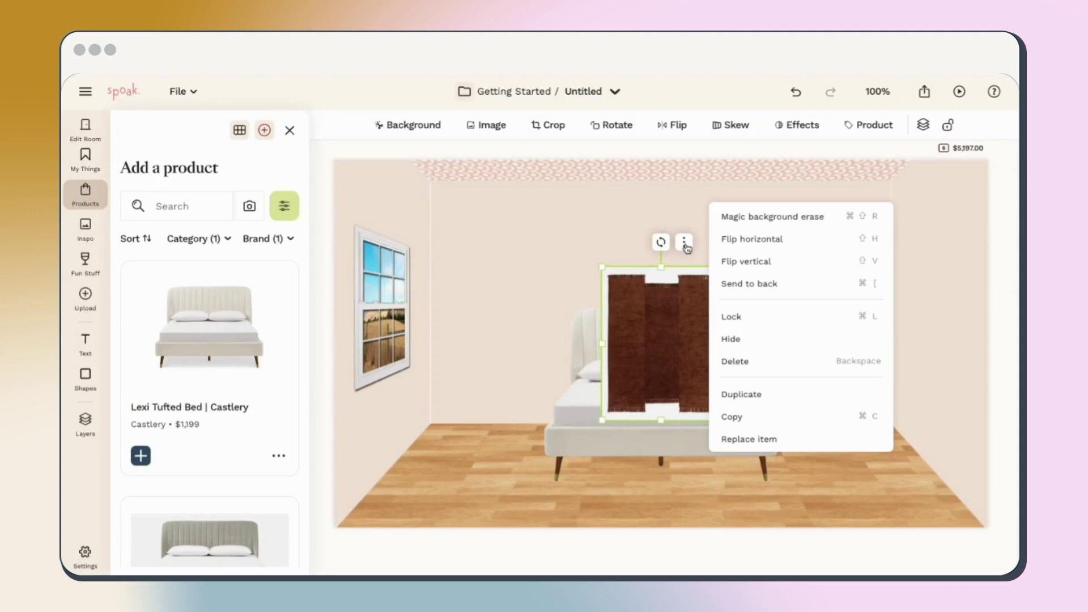
left_click(737, 221)
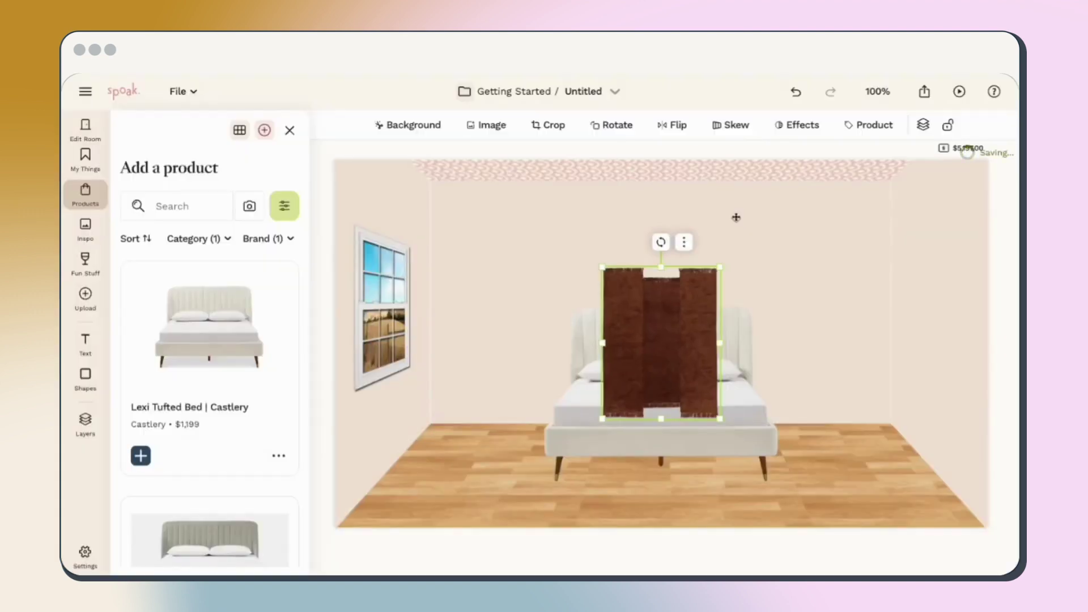
left_click(620, 125)
left_click(626, 176)
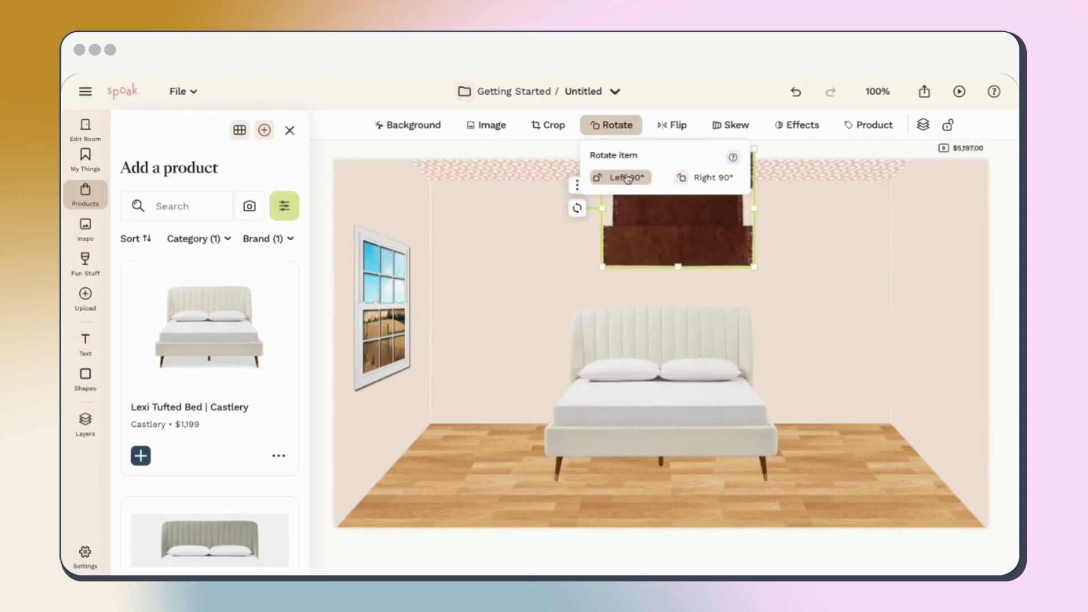
Auto-skew the rug flat onto the wood floor and enlarge it under the bed.
left_click_drag(652, 287, 633, 458)
left_click(735, 125)
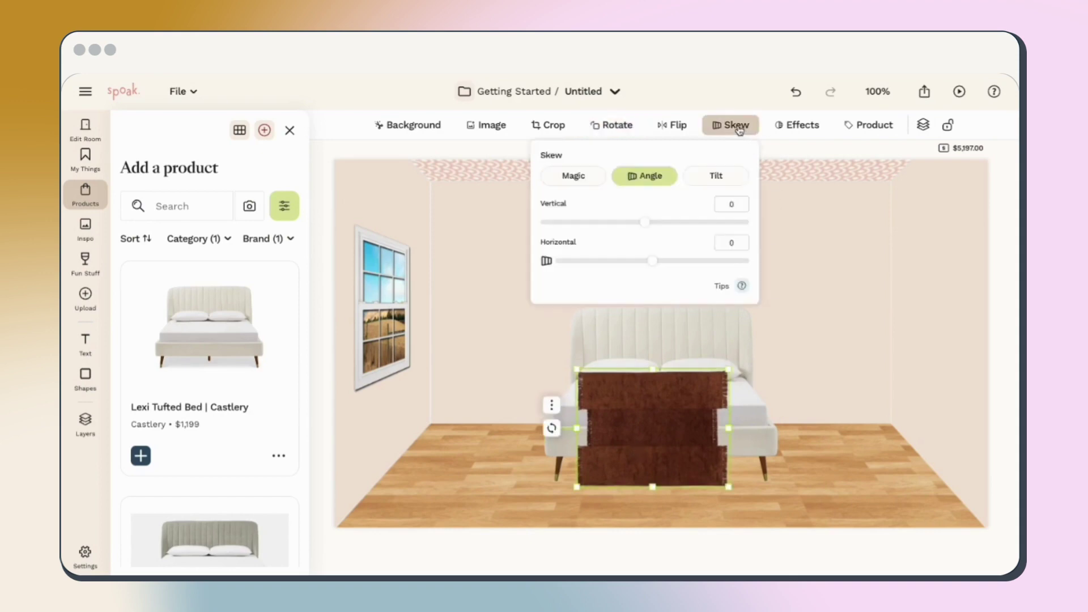
left_click(574, 180)
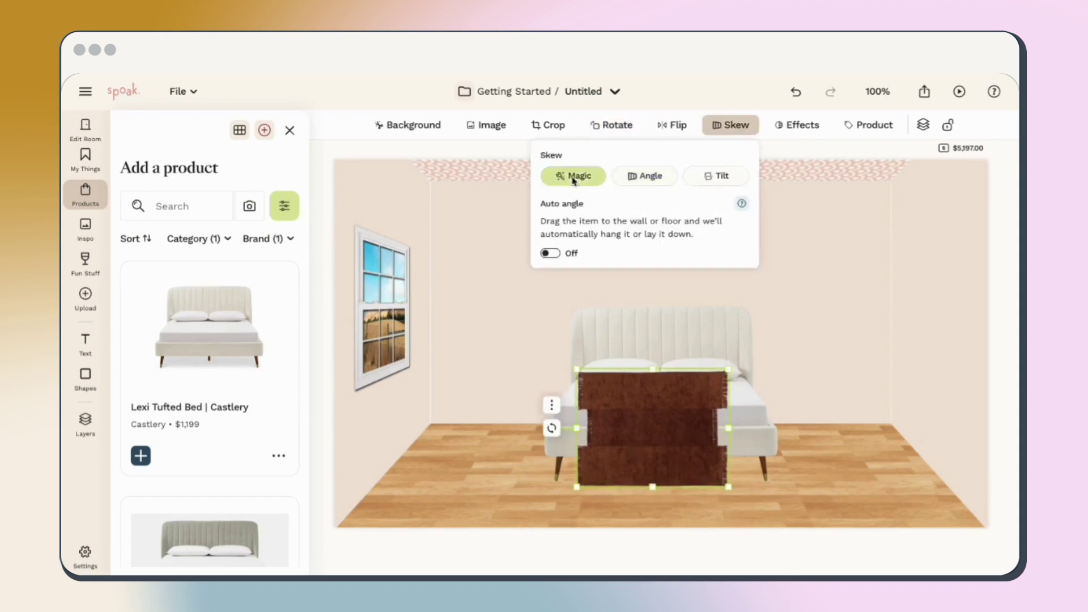
left_click(547, 255)
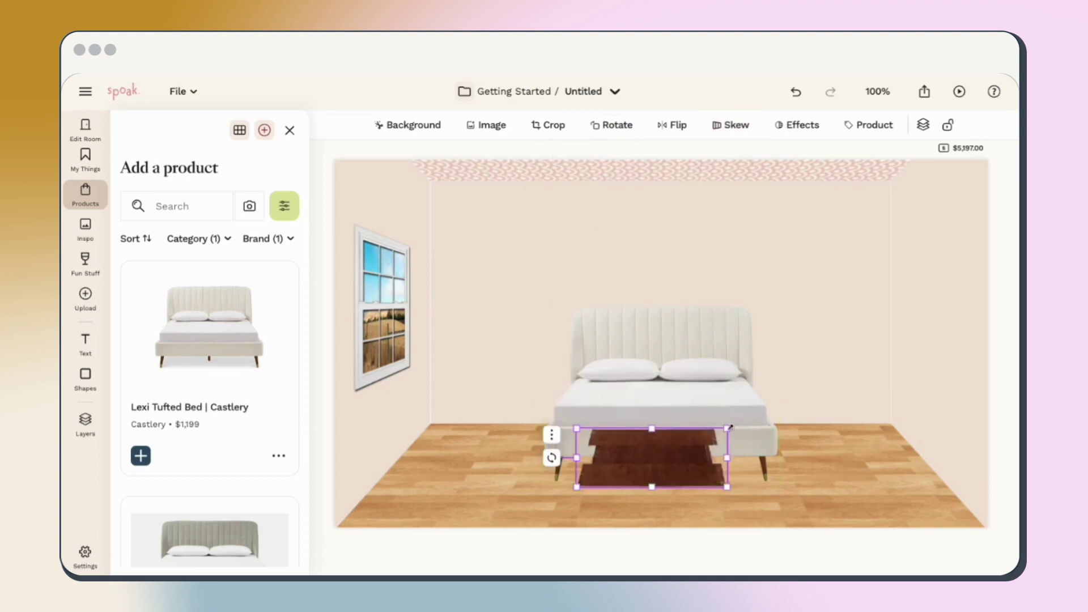
left_click_drag(729, 427, 630, 462)
mouse_move(715, 469)
left_mouse_down()
mouse_move(843, 469)
mouse_move(710, 480)
left_mouse_up()
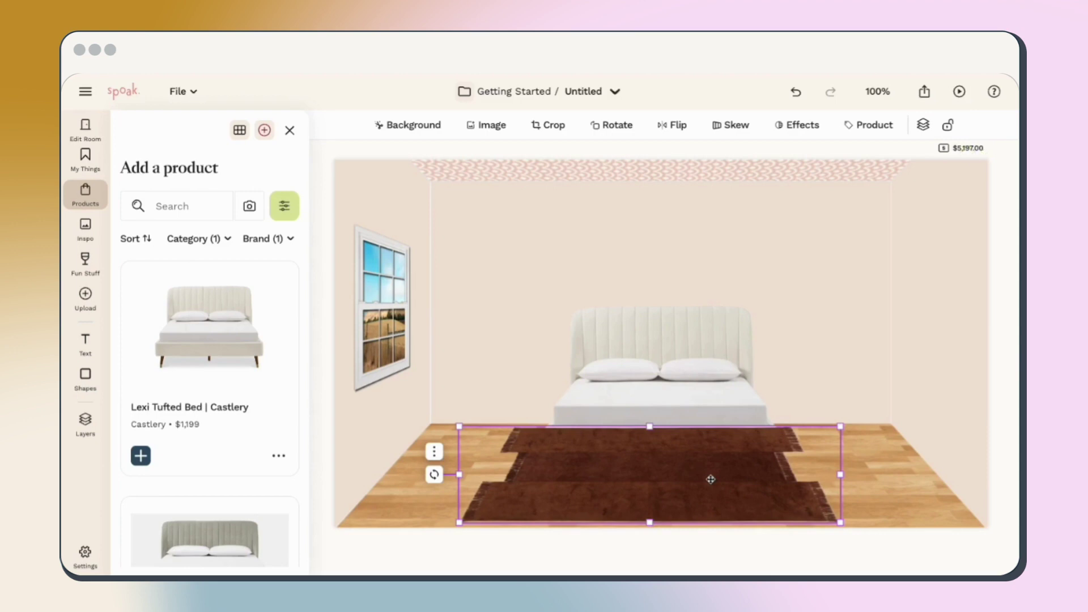
Layer the rug behind the bed and close the product panel.
left_click(923, 124)
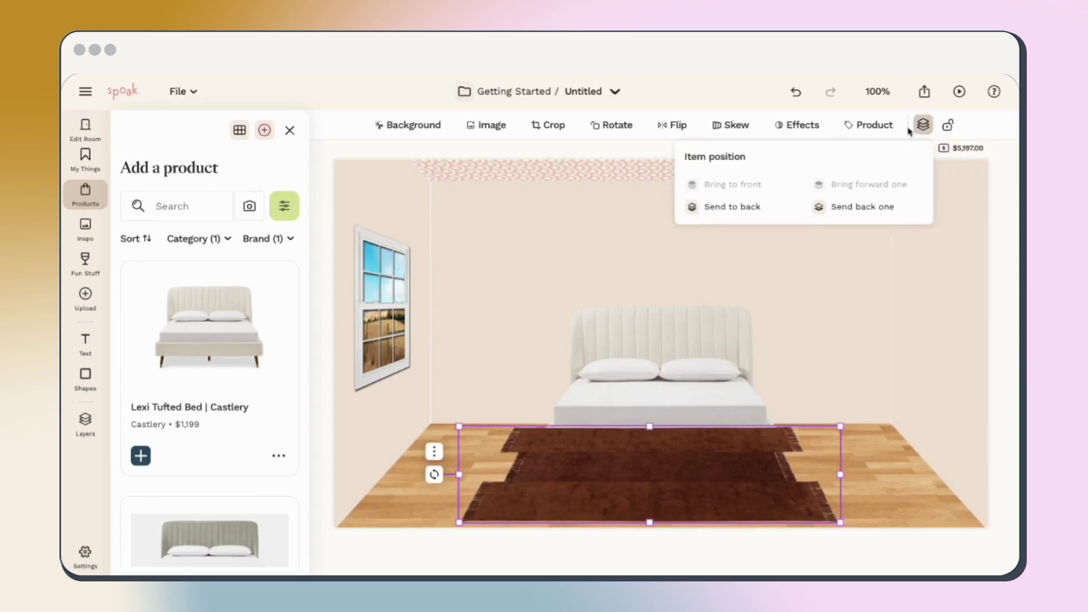
left_click(756, 207)
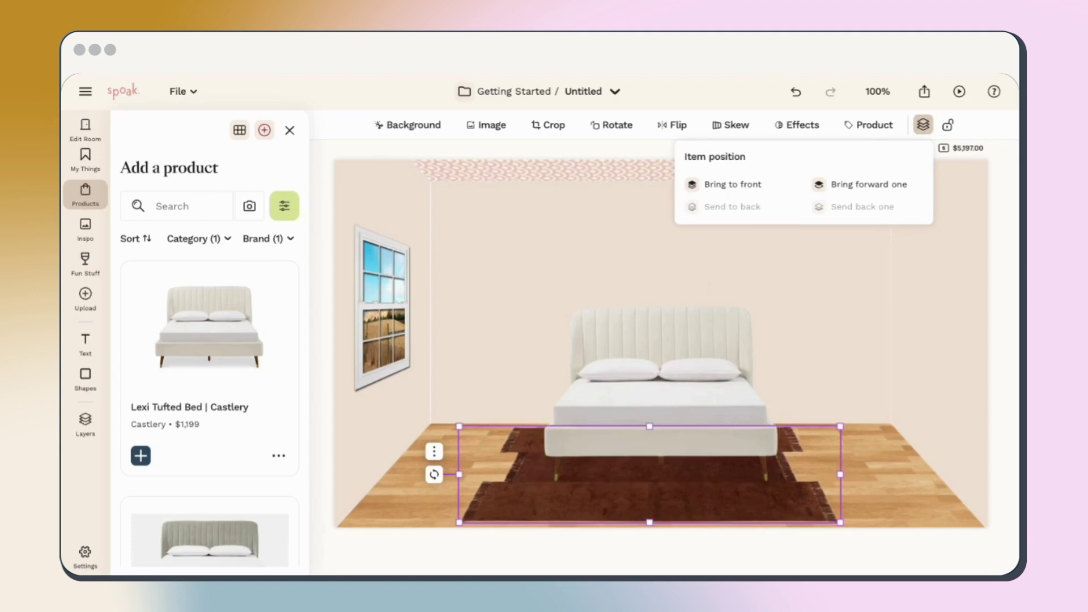
left_click(926, 125)
left_click(290, 130)
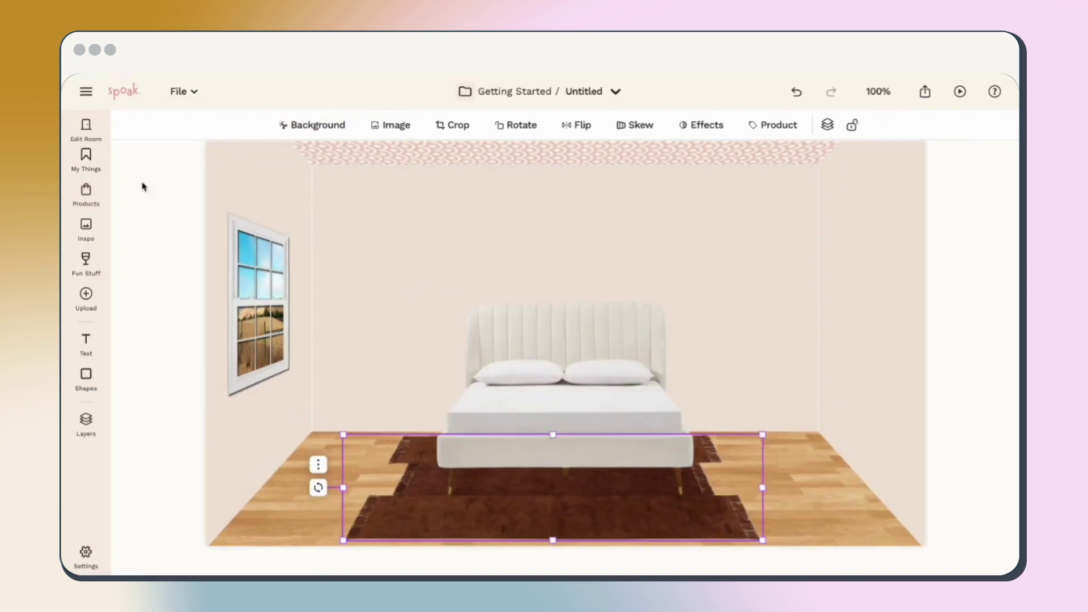
Upload the pink abstract artwork image through Inspo and place it in the room.
left_click(80, 230)
scroll(204, 361, "down", 3)
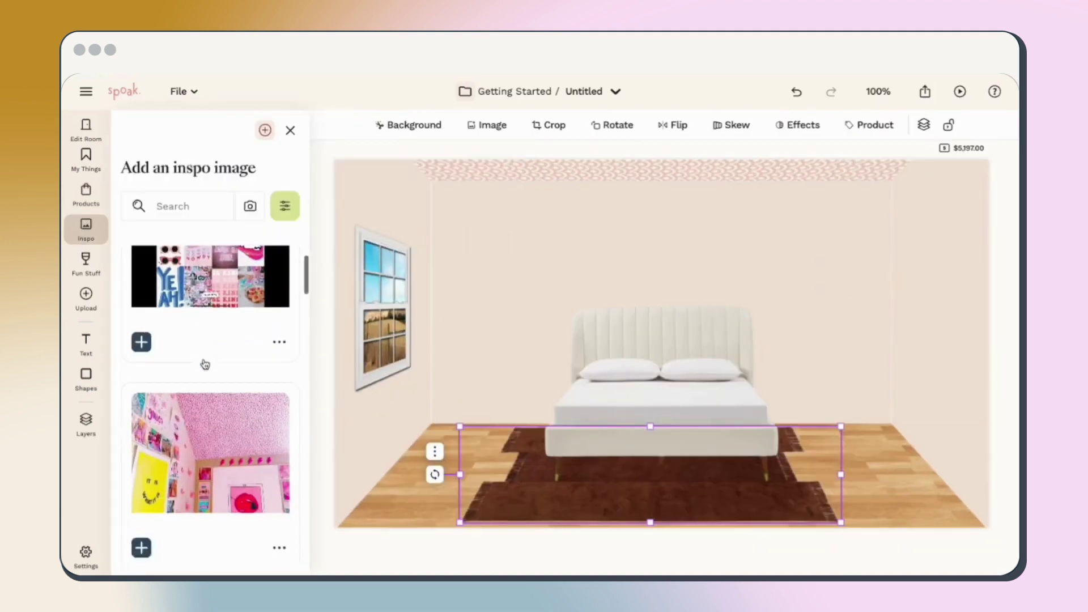
scroll(205, 364, "down", 5)
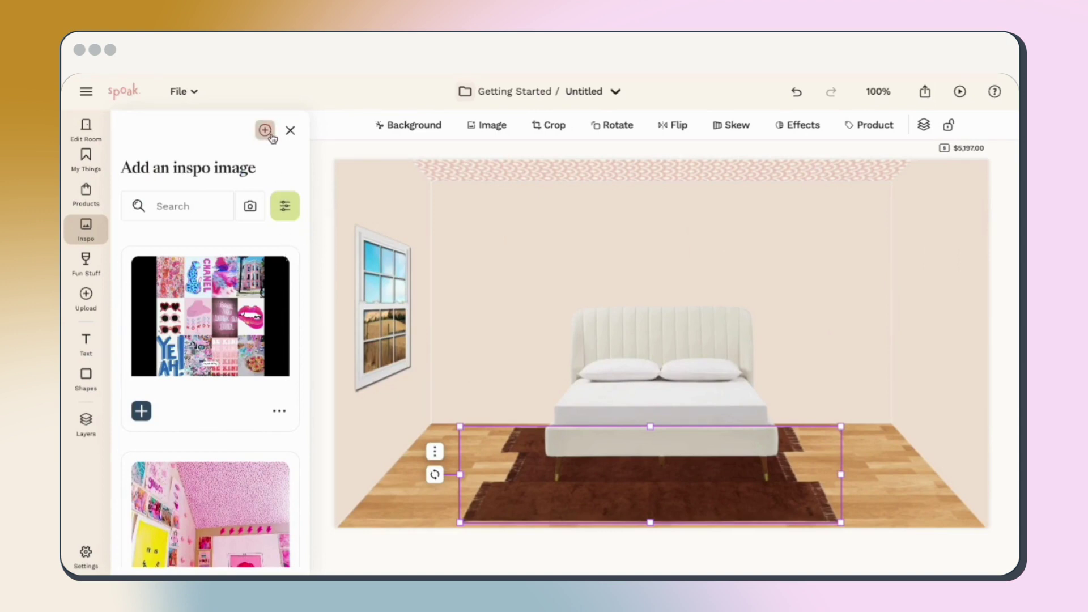
left_click(267, 133)
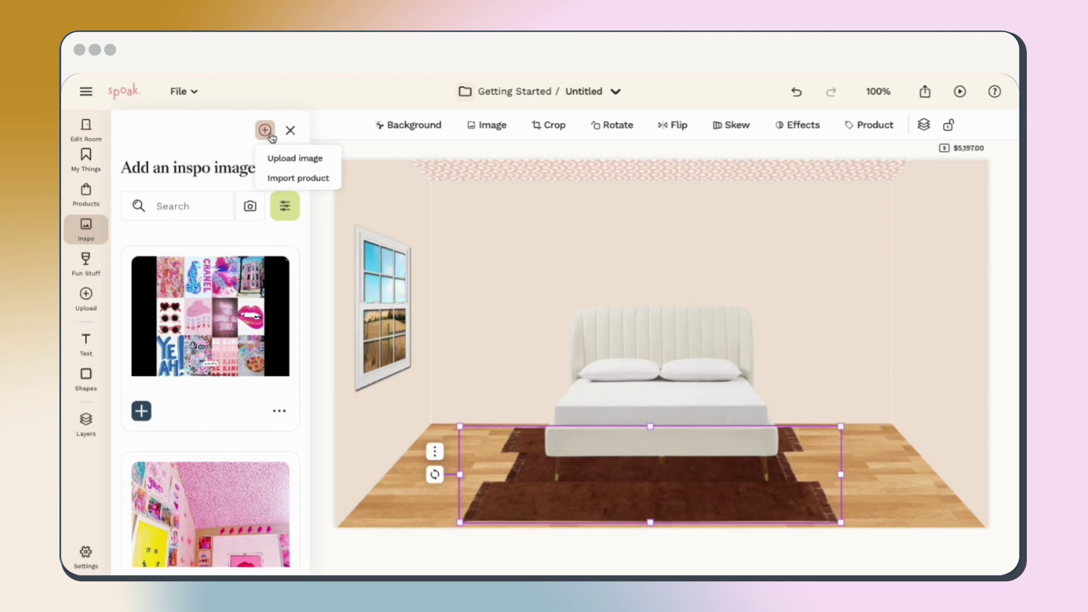
left_click(277, 161)
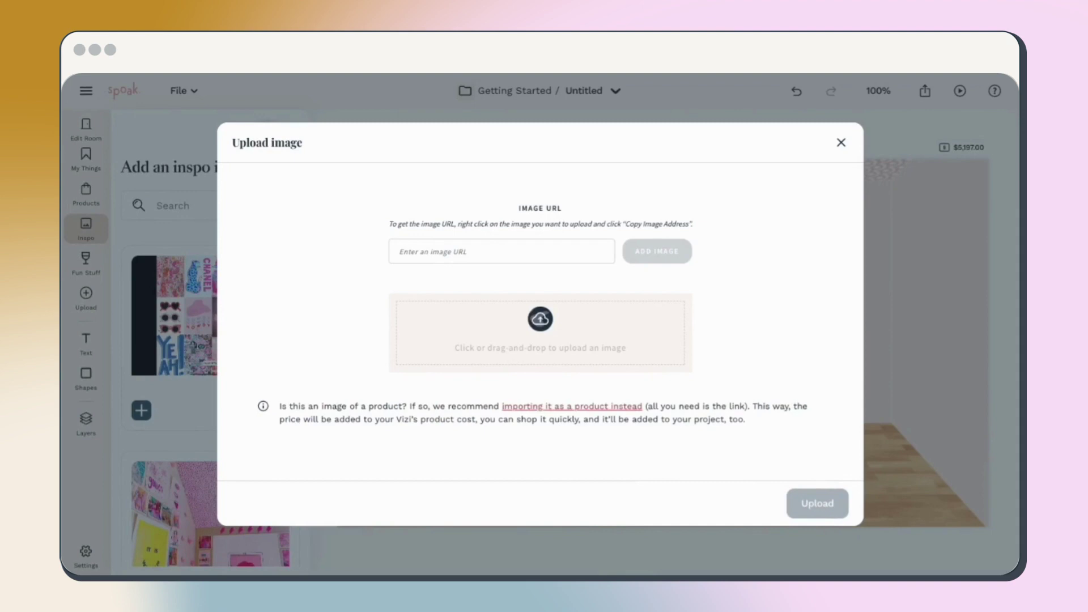
left_click_drag(208, 161, 484, 338)
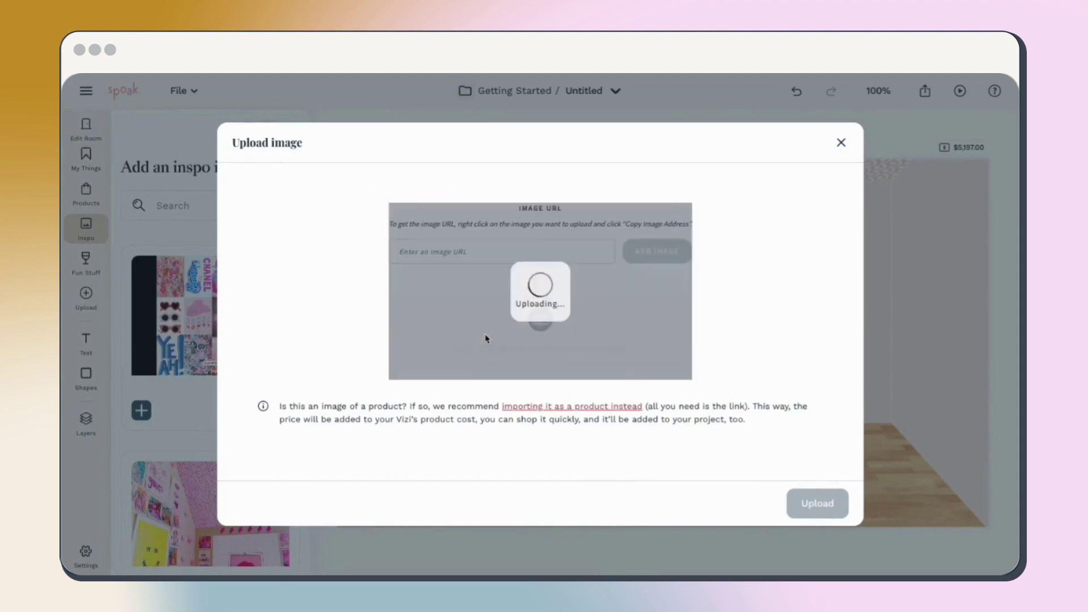
left_click(817, 503)
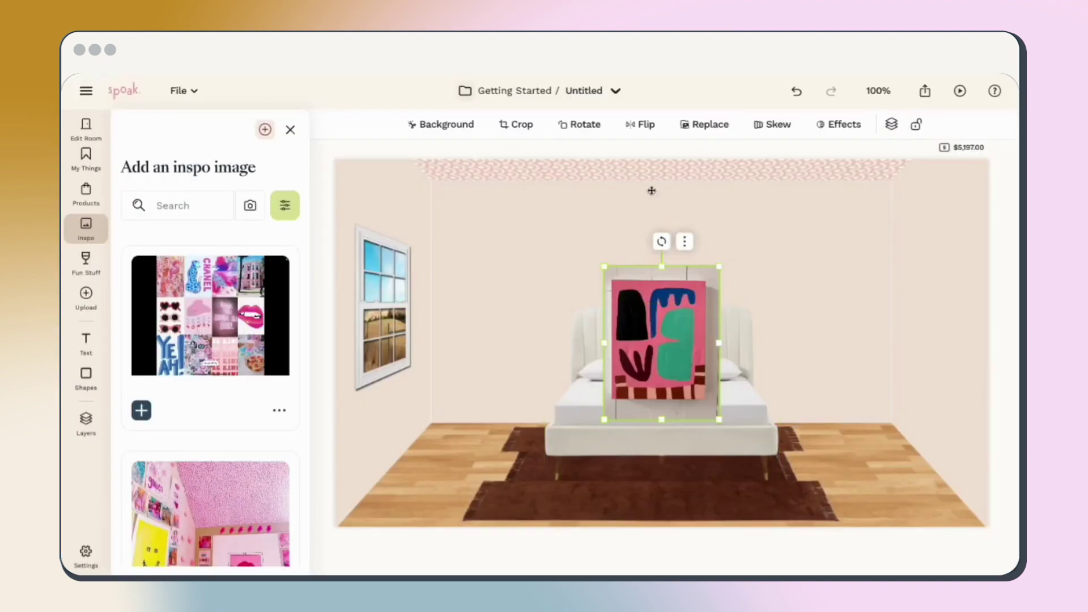
Rotate the artwork Right 90°, remove its background with Magic, and centre it above the bed.
left_click(585, 125)
left_click(674, 177)
left_click(442, 125)
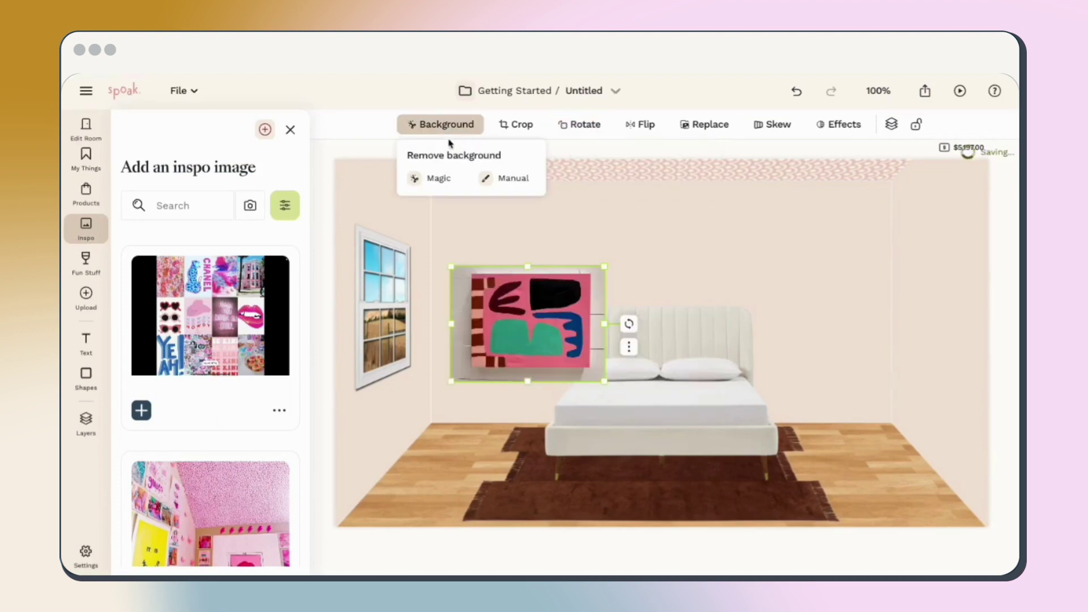
left_click(442, 179)
left_click_drag(479, 285, 620, 213)
left_click_drag(669, 255, 649, 240)
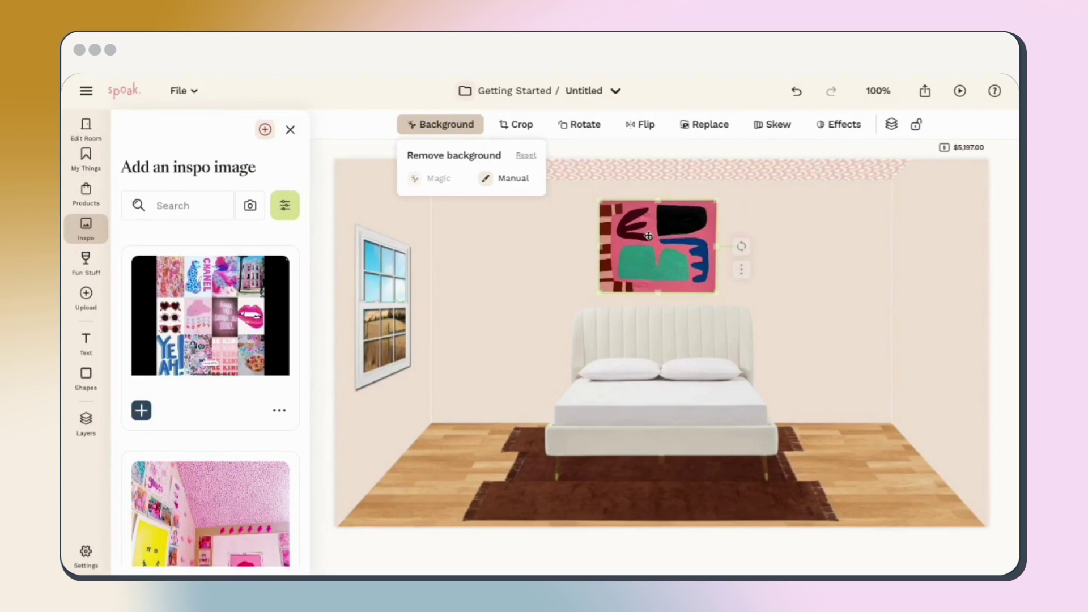
Filter the Fun Stuff decor items to the Curtains category.
left_click(290, 129)
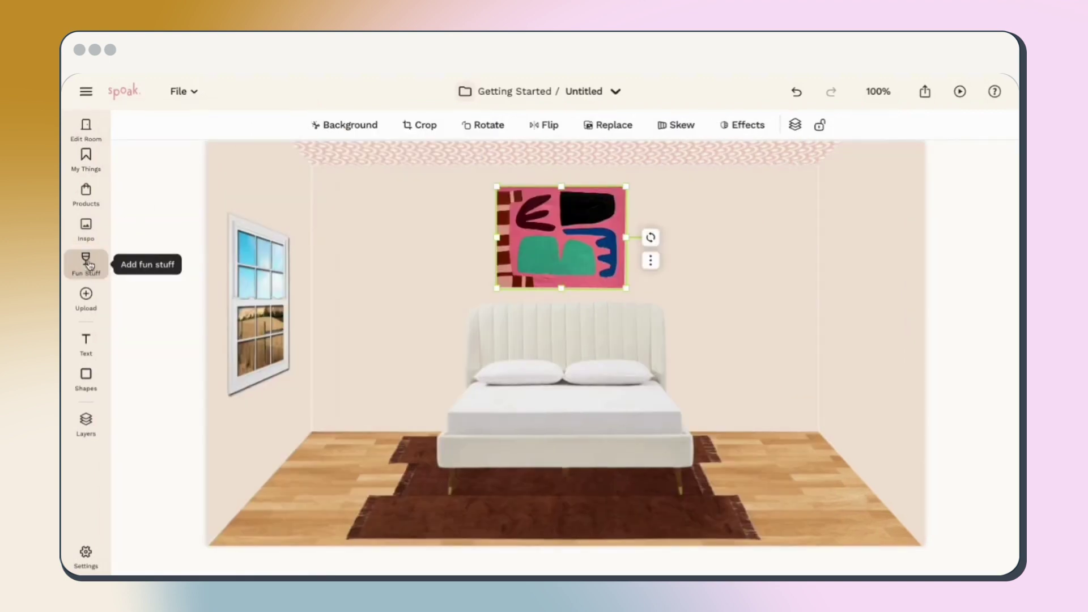
left_click(88, 262)
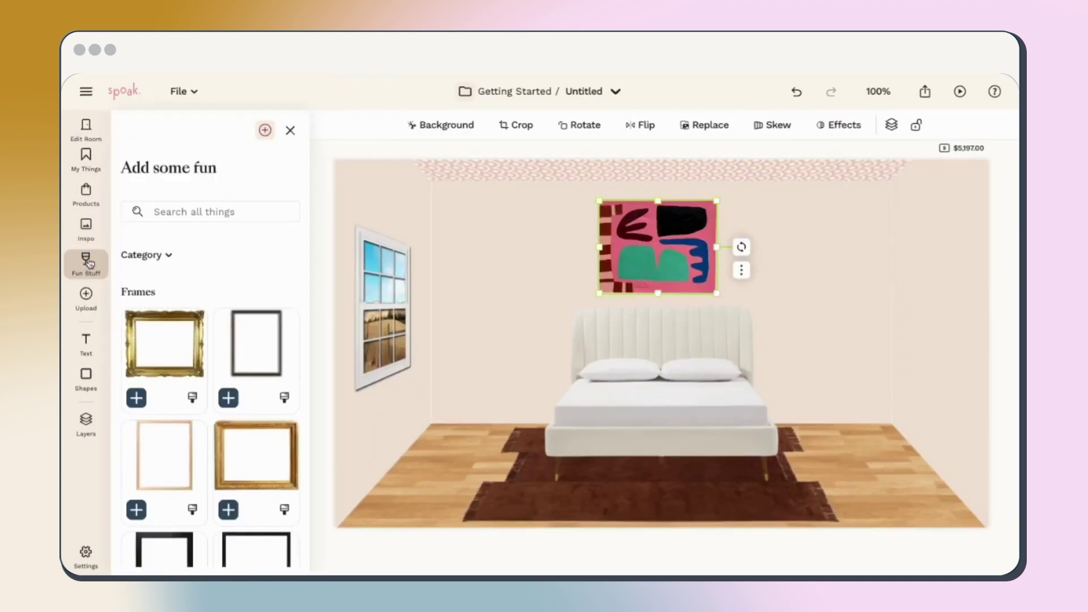
left_click(137, 256)
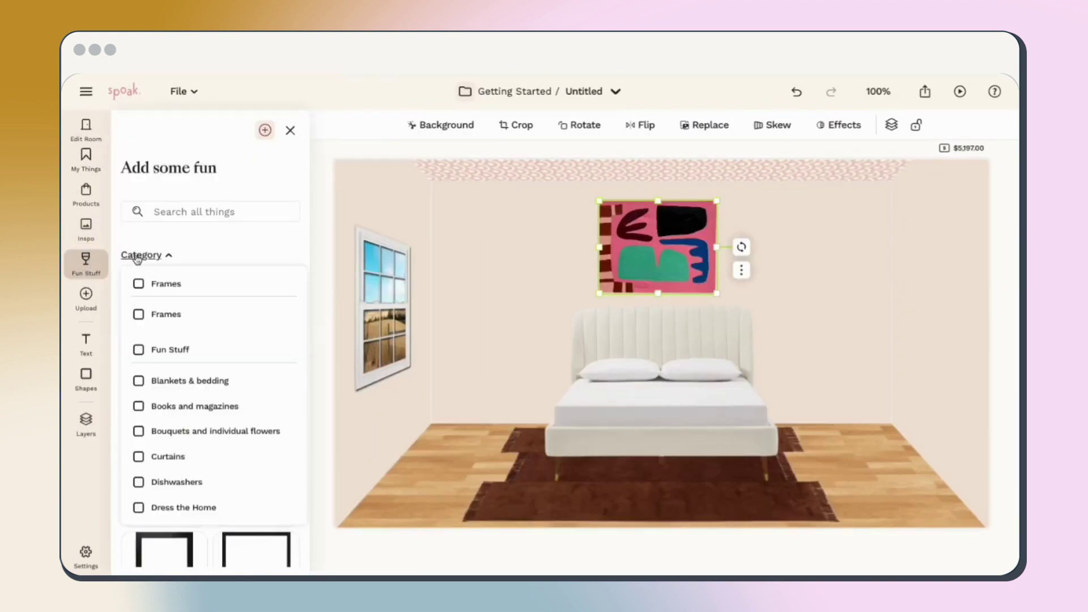
left_click(177, 457)
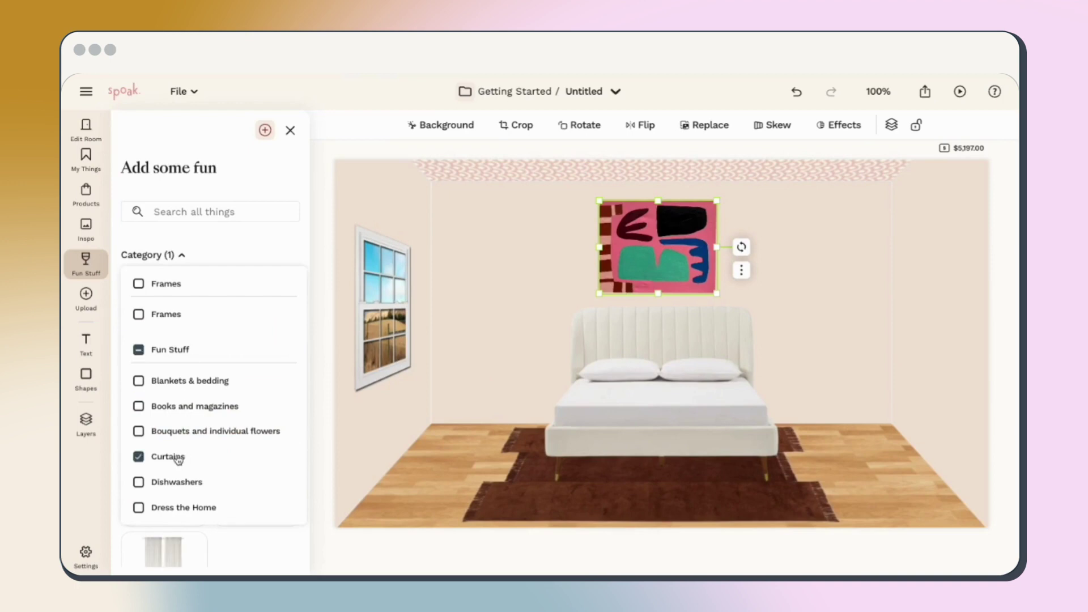
left_click(236, 253)
scroll(240, 409, "down", 2)
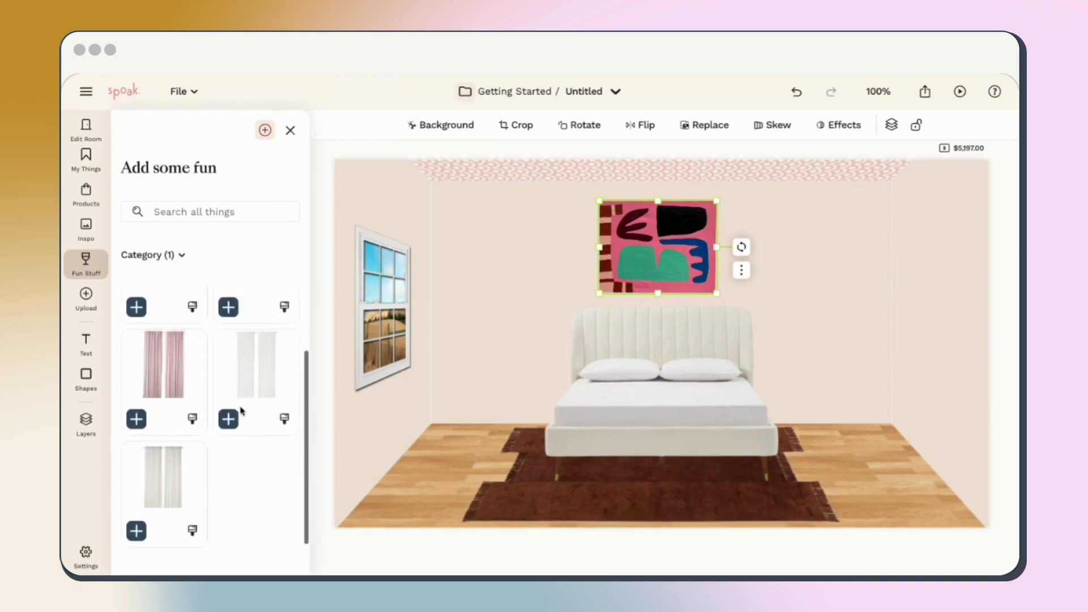
Hang a sheer white curtain over the left-wall window, stretched to the floor.
left_click(193, 532)
left_click_drag(660, 340, 416, 265)
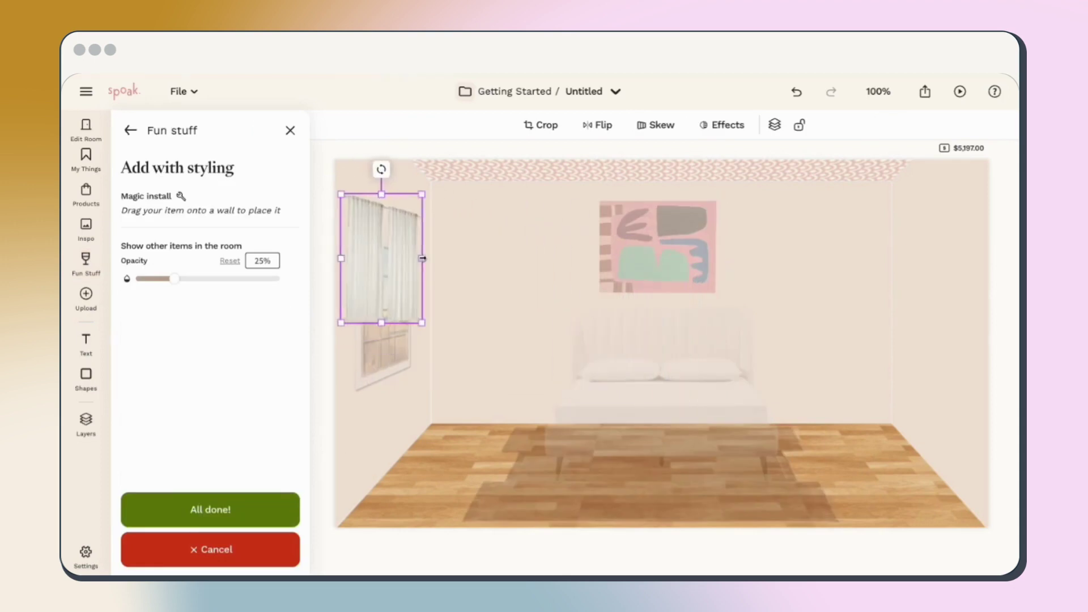
left_click_drag(382, 315, 394, 516)
left_click(257, 513)
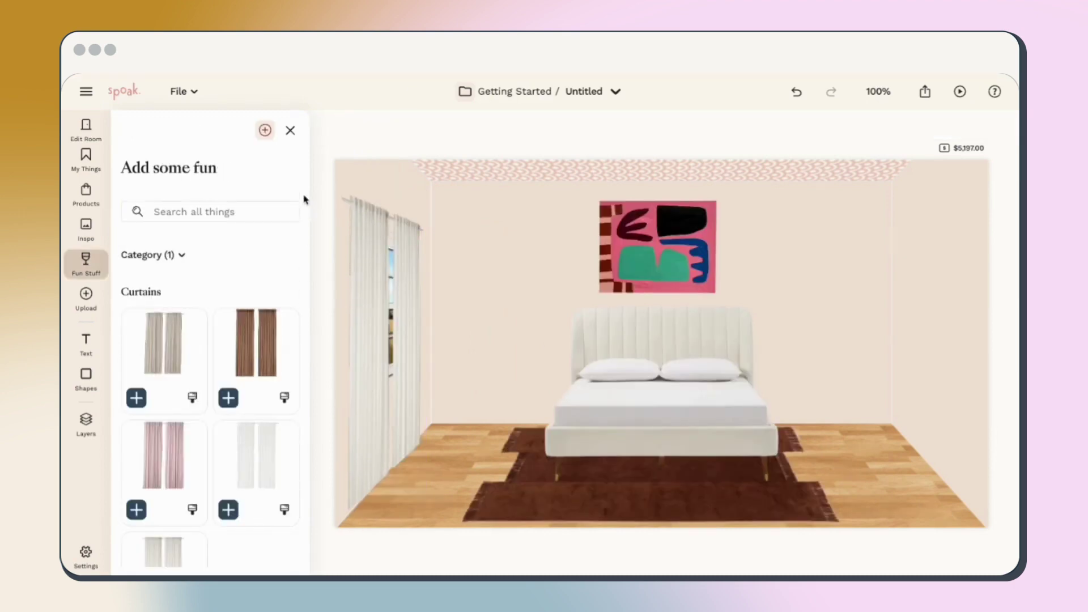
Close the decor items panel and look through the quick-add import and shapes options.
left_click(290, 132)
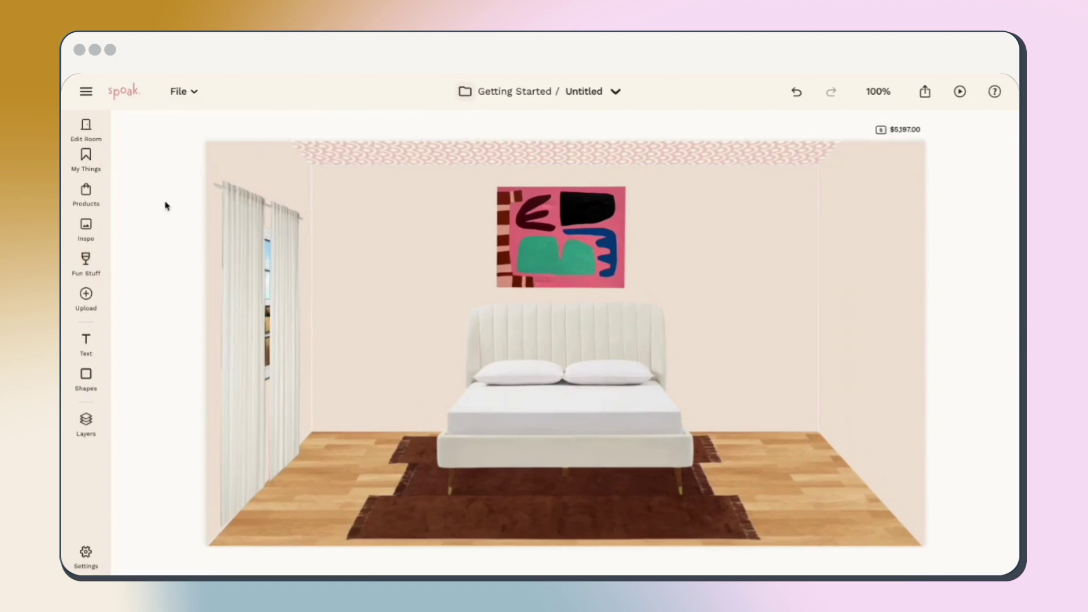
left_click(86, 298)
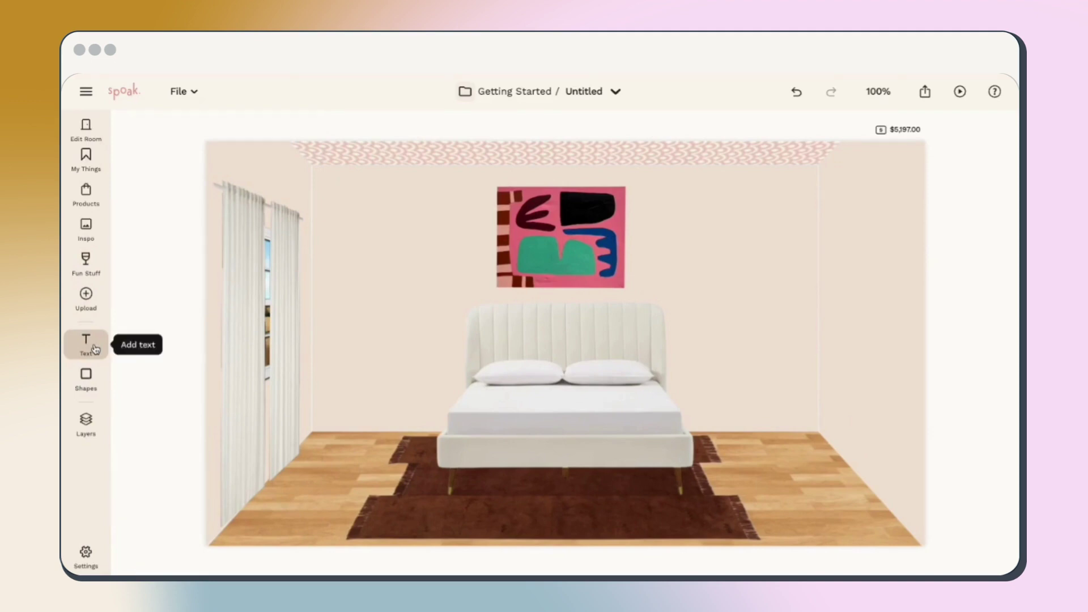
left_click(90, 382)
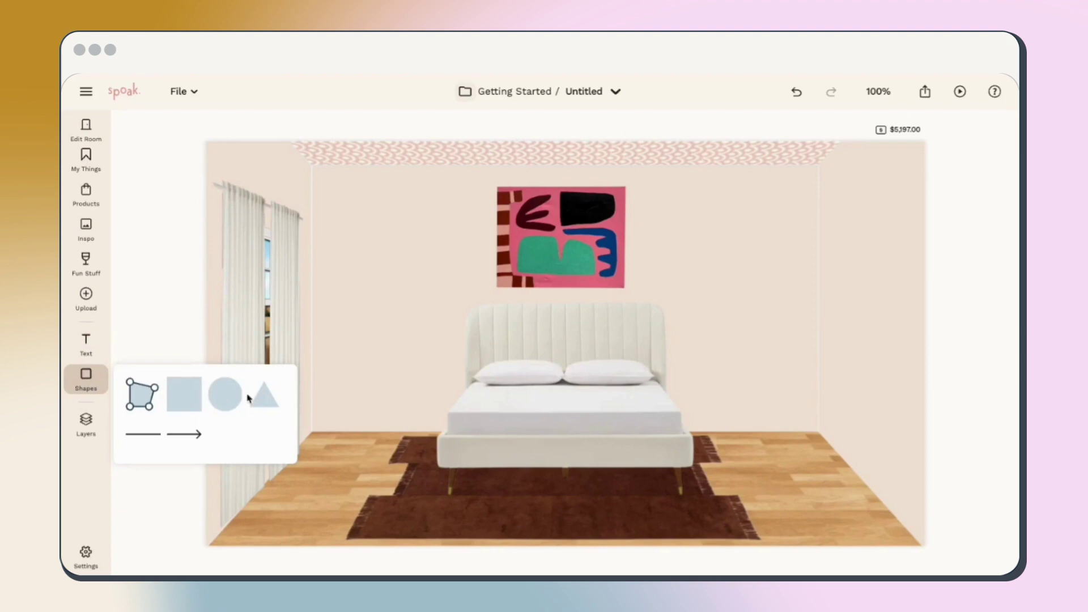
left_click(87, 387)
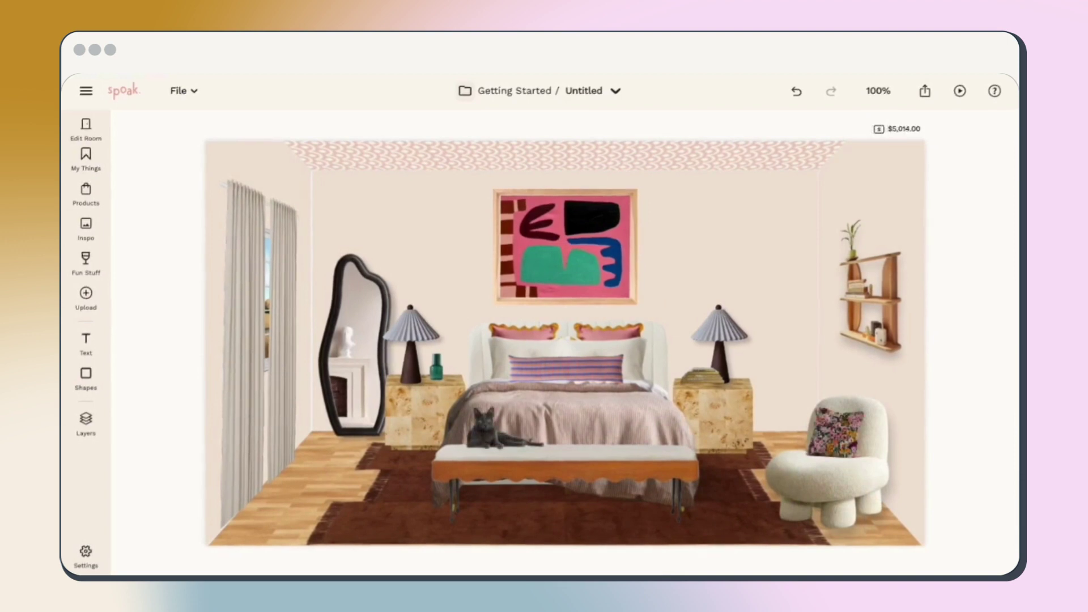
Download the Vizi as an HD JPG with no watermark and share it to the Thingology feed.
left_click(924, 90)
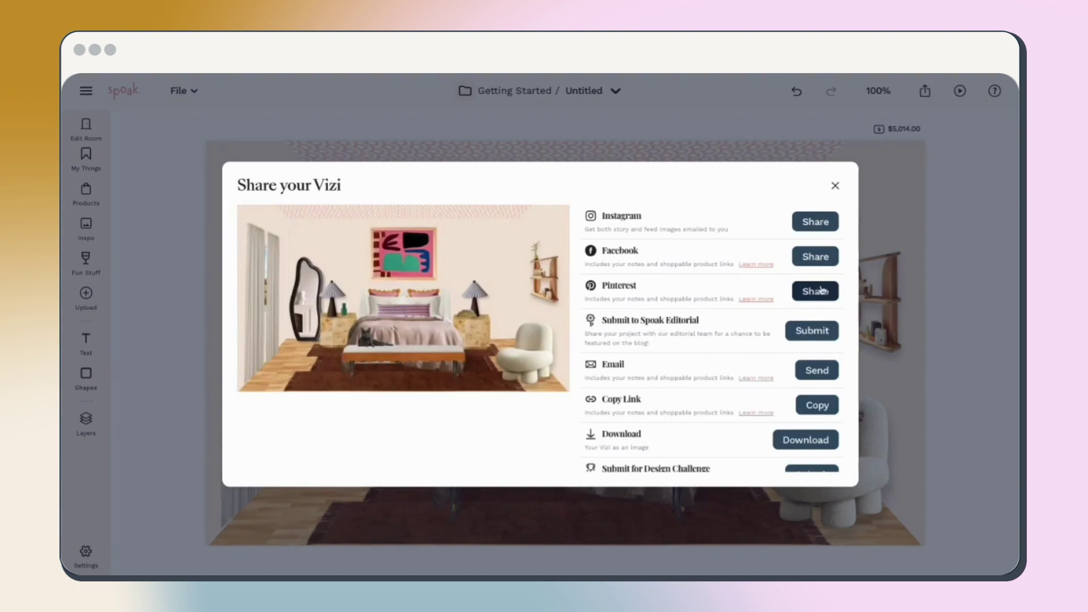
left_click(821, 446)
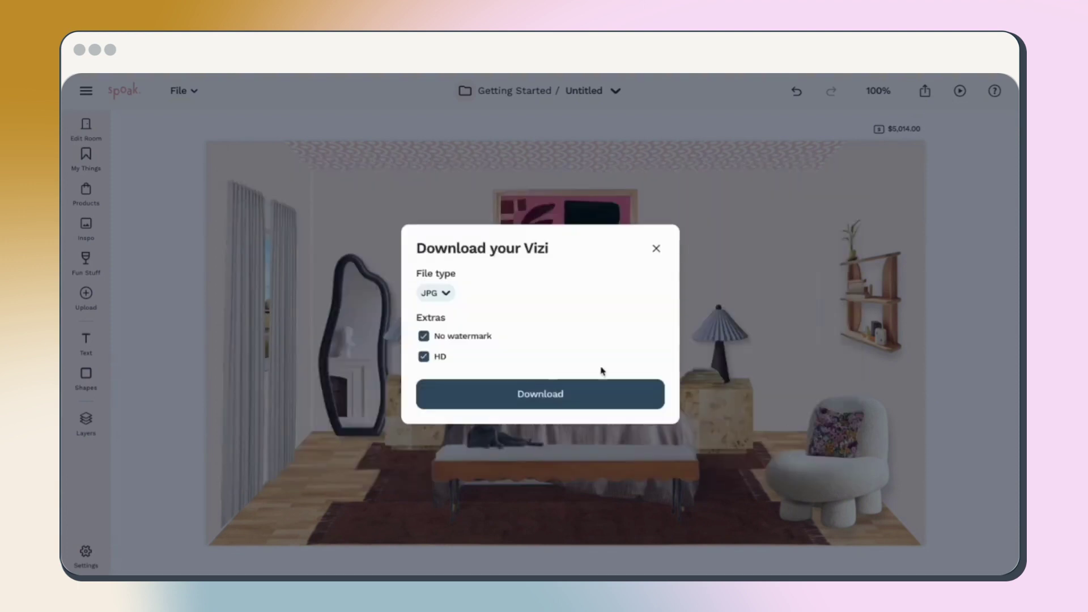
left_click(532, 390)
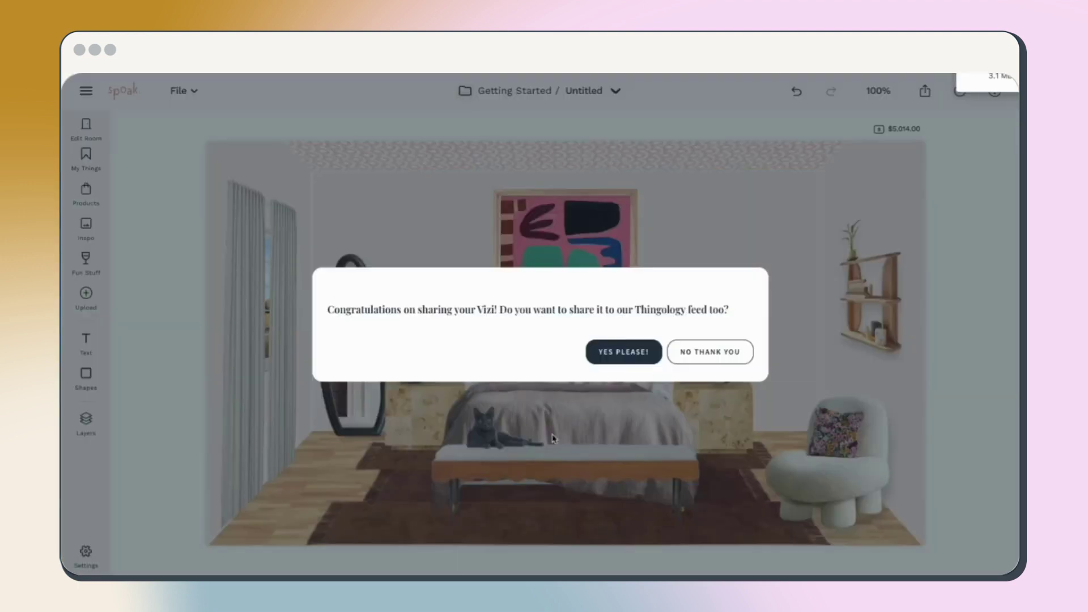
left_click(618, 353)
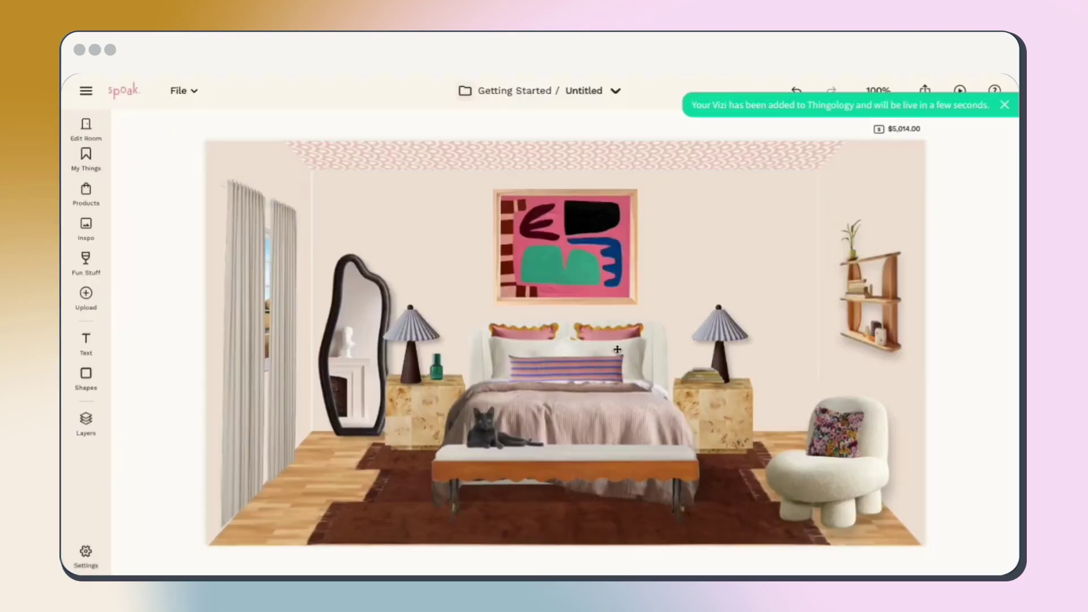